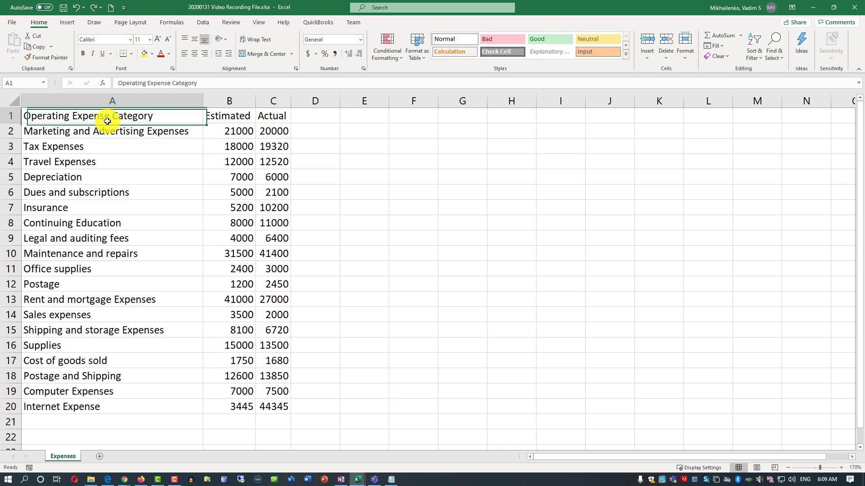
{"action": "left_click_drag", "start_coordinate": [158, 113], "coordinate": [245, 144]}
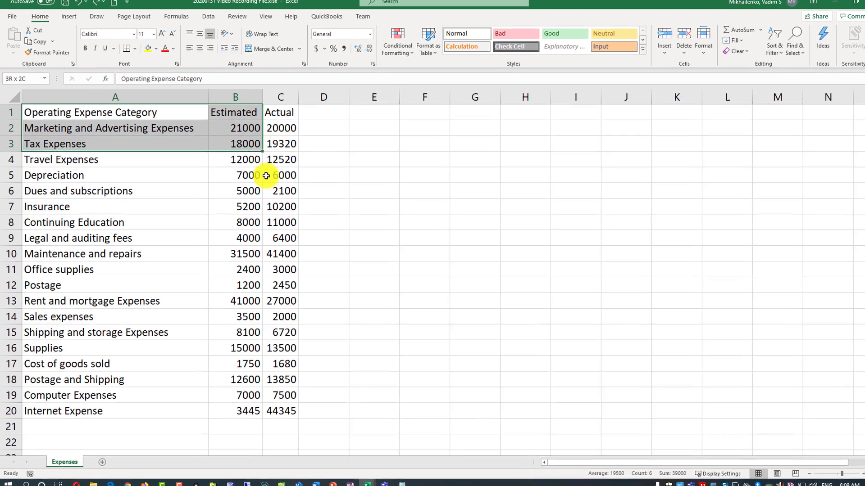
{"action": "left_click_drag", "start_coordinate": [266, 176], "coordinate": [283, 418]}
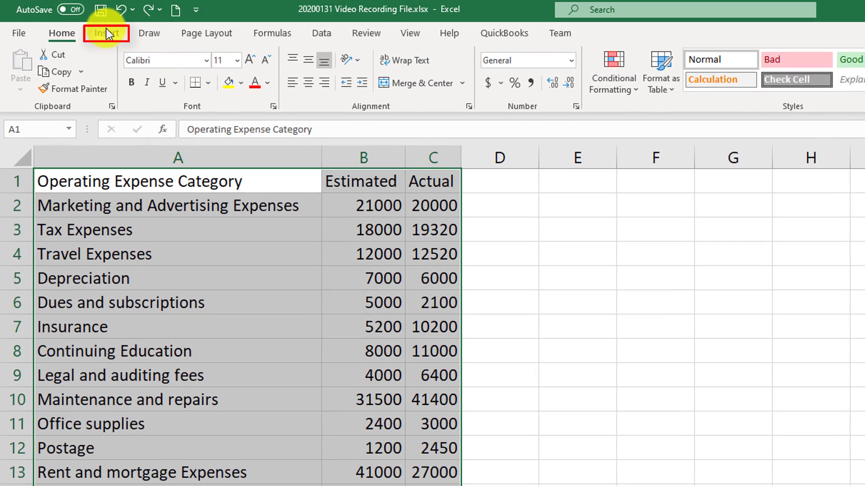
{"action": "left_click", "coordinate": [107, 30]}
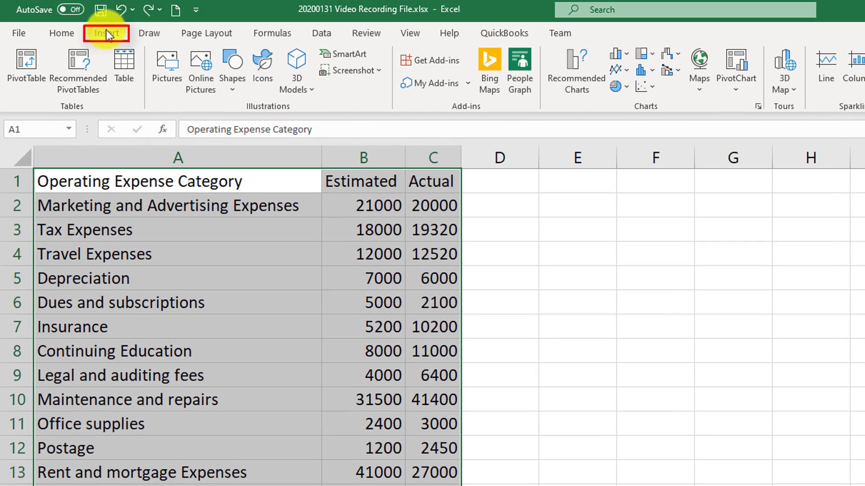
{"action": "left_click", "coordinate": [125, 67]}
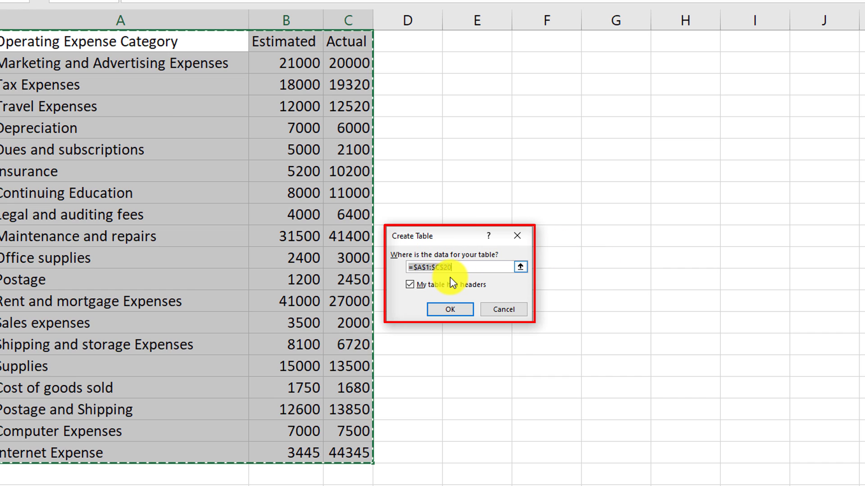
{"action": "left_click", "coordinate": [437, 276]}
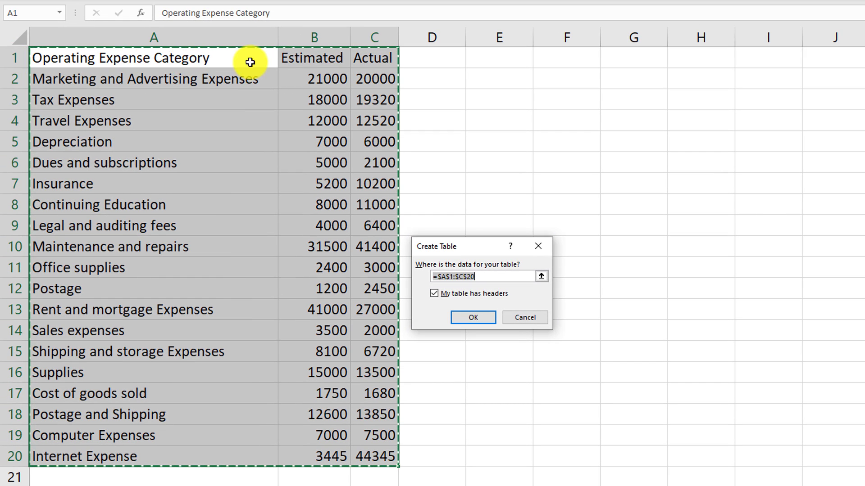
{"action": "left_click", "coordinate": [480, 318]}
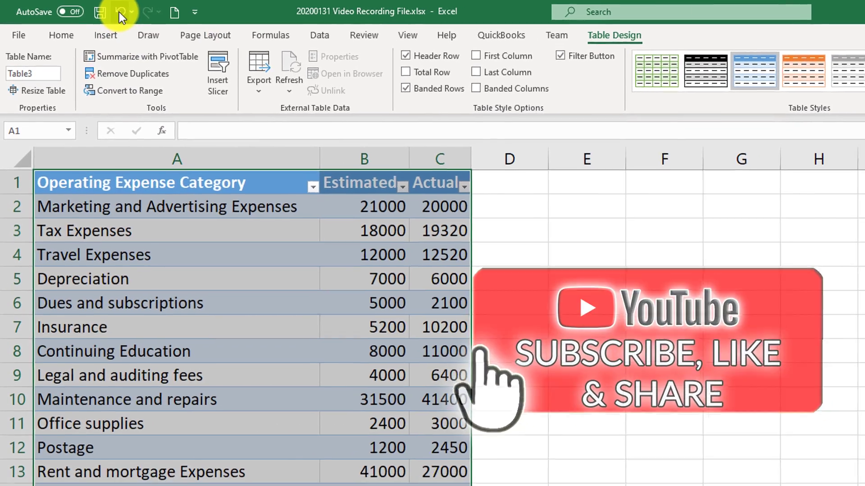
{"action": "left_click", "coordinate": [121, 12]}
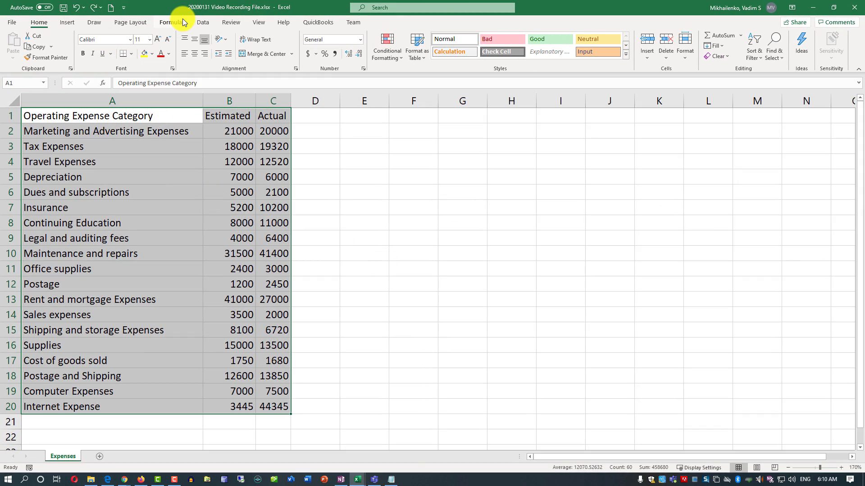
Turn A1:C20 into a table with headers, then select its Table4 name box
{"action": "key", "text": "ctrl+t"}
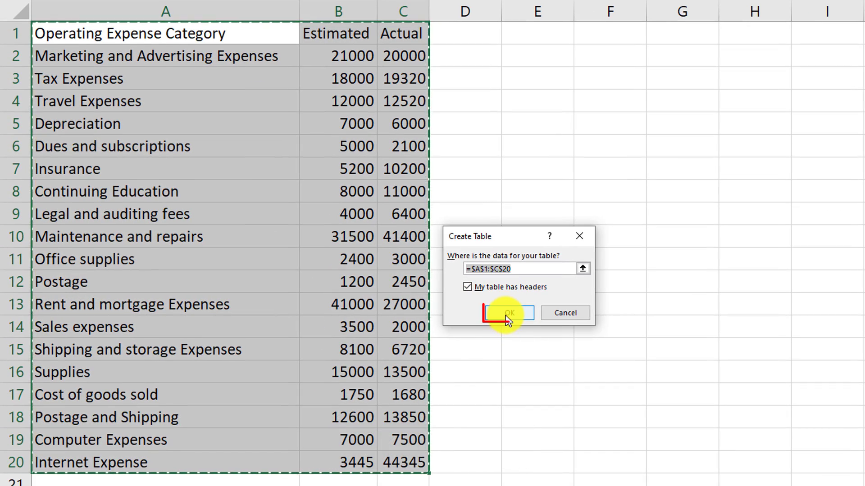
{"action": "left_click", "coordinate": [508, 316]}
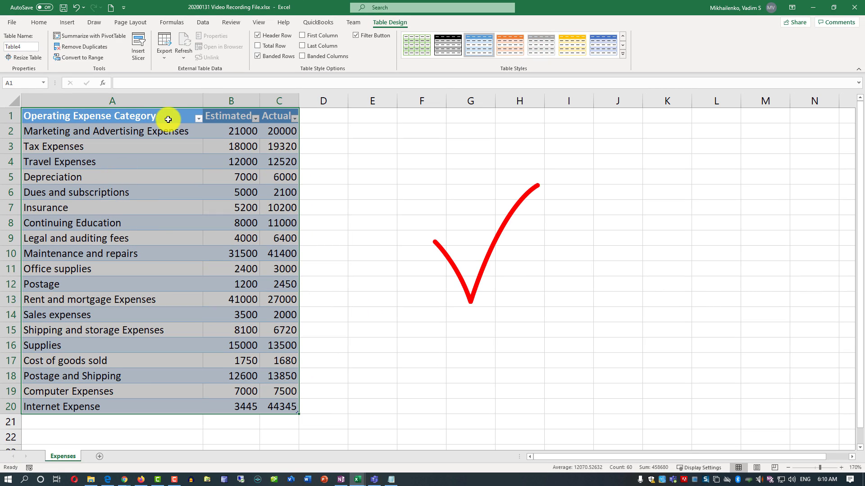
{"action": "left_click", "coordinate": [24, 46]}
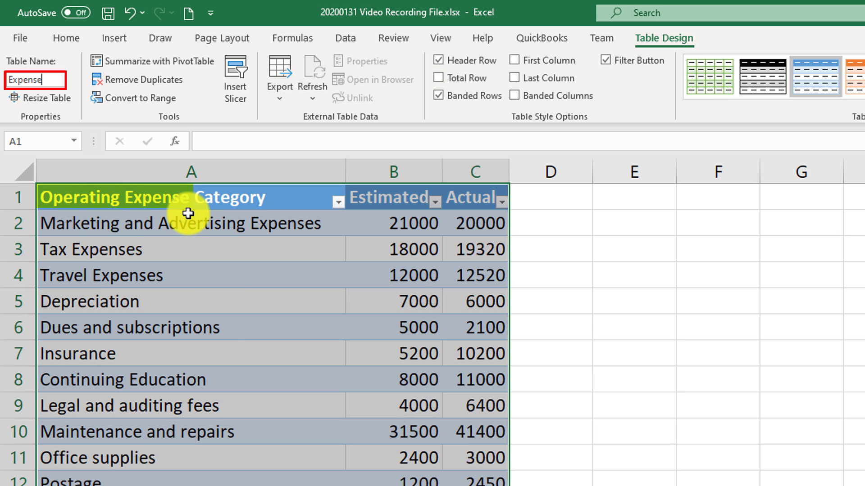
Add a descriptive prefix before 'Expense' in the table name, then select the whole table
{"action": "left_click", "coordinate": [12, 80]}
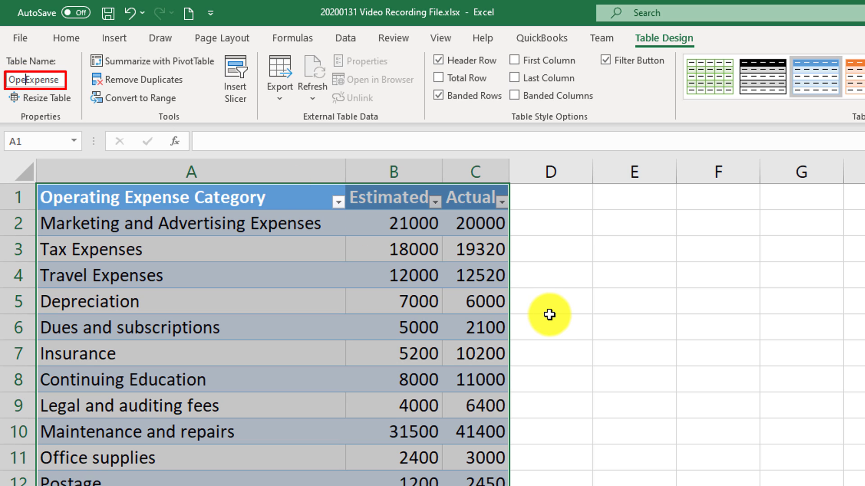
{"action": "key", "text": "Return"}
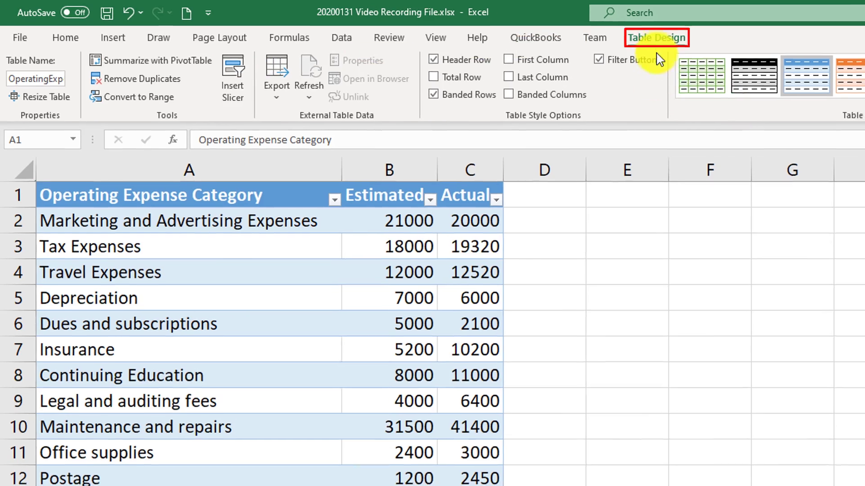
{"action": "key", "text": "ctrl+a"}
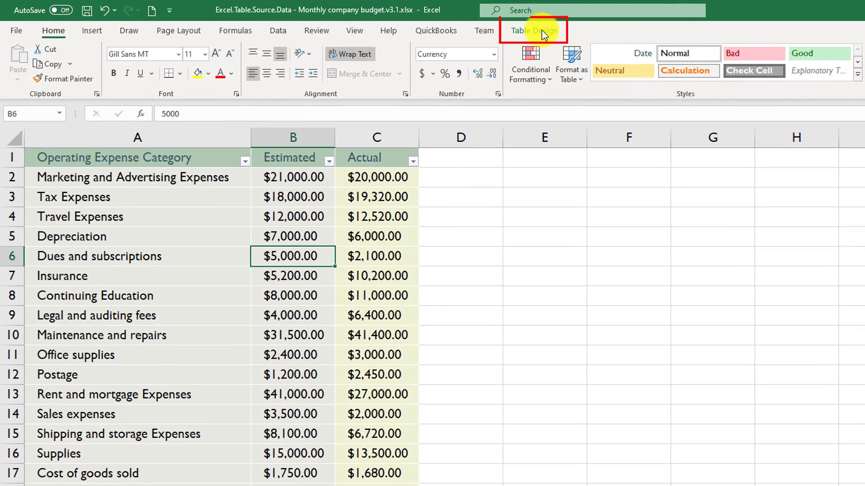
Convert the operating expenses table to a normal range, confirming with Yes
{"action": "left_click", "coordinate": [538, 31]}
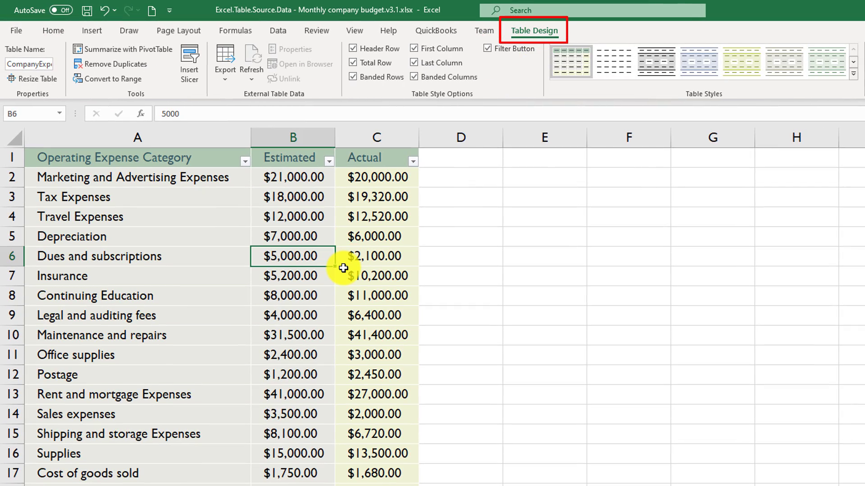
{"action": "left_click", "coordinate": [194, 262]}
{"action": "left_click", "coordinate": [207, 276]}
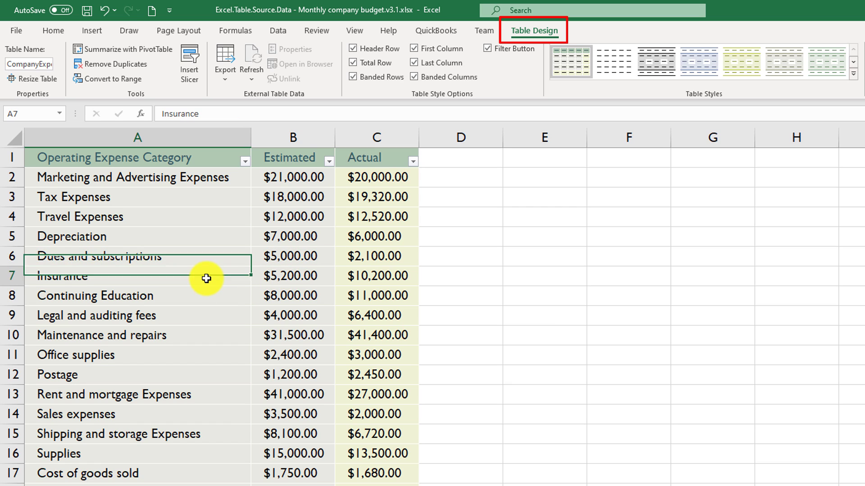
{"action": "left_click", "coordinate": [293, 282]}
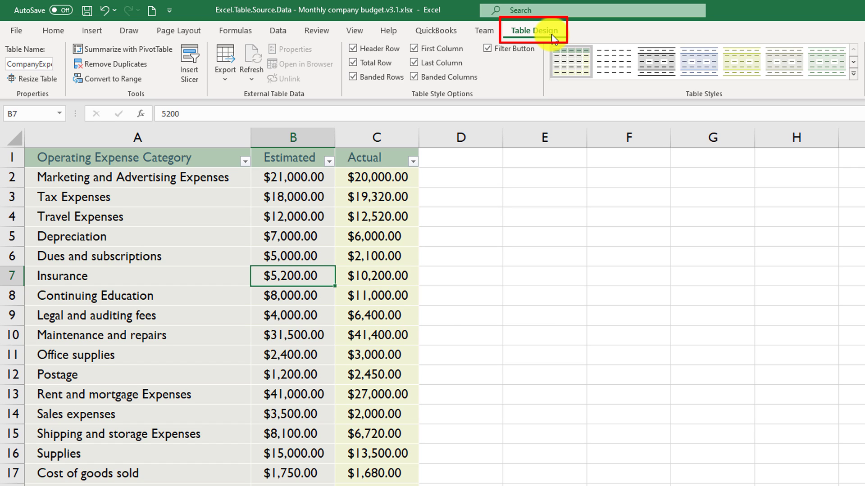
{"action": "left_click", "coordinate": [197, 250]}
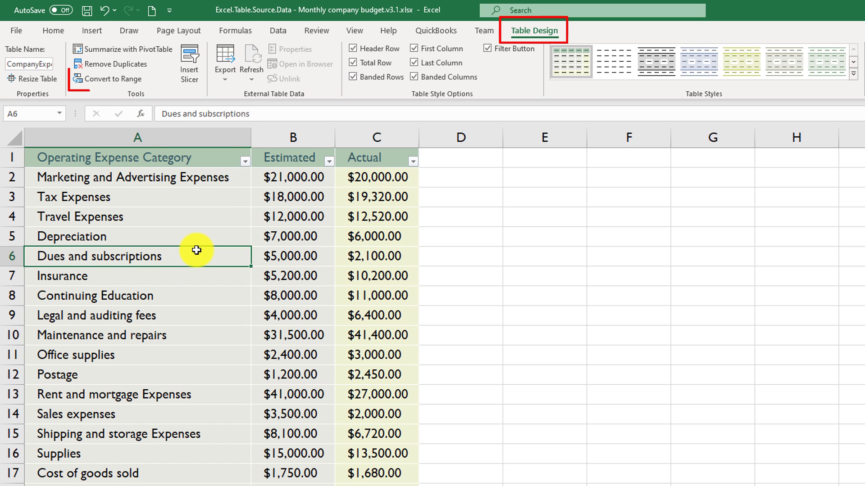
{"action": "left_click", "coordinate": [116, 80]}
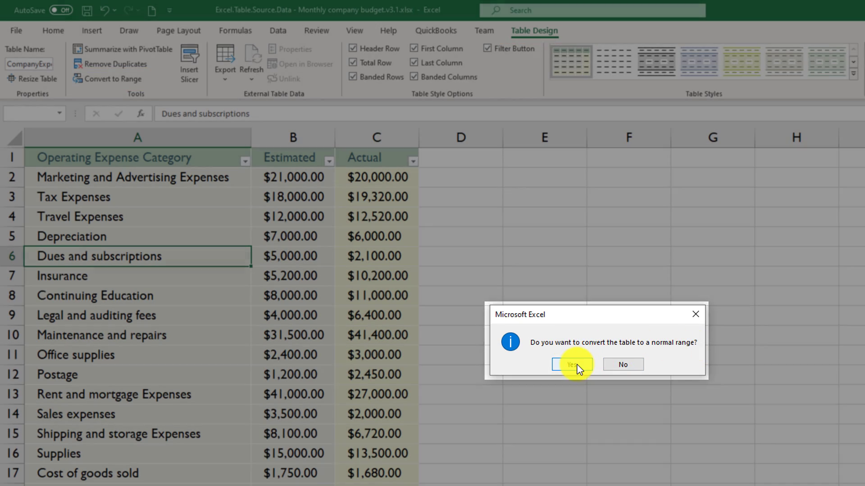
{"action": "left_click", "coordinate": [576, 364]}
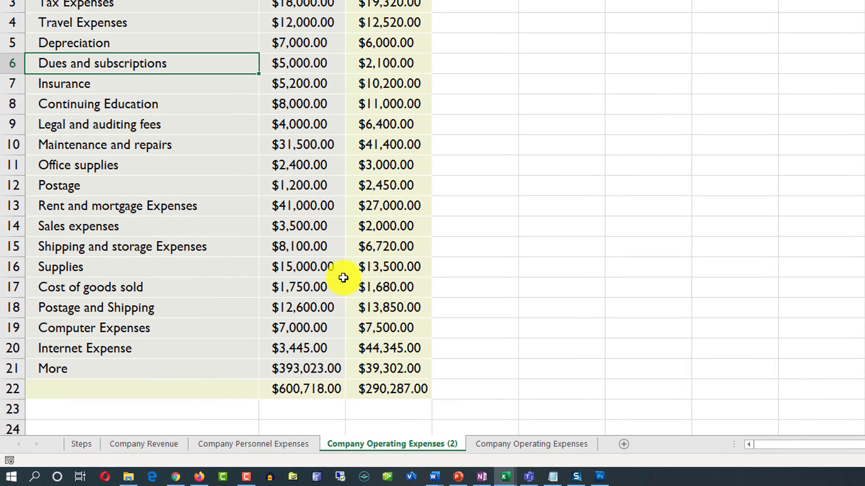
{"action": "left_click", "coordinate": [531, 439]}
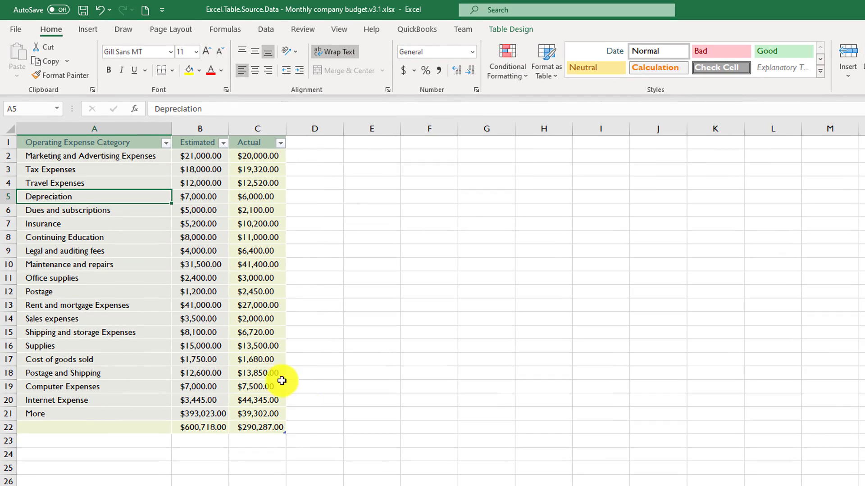
{"action": "scroll", "coordinate": [433, 304], "scroll_direction": "up", "scroll_amount": 2}
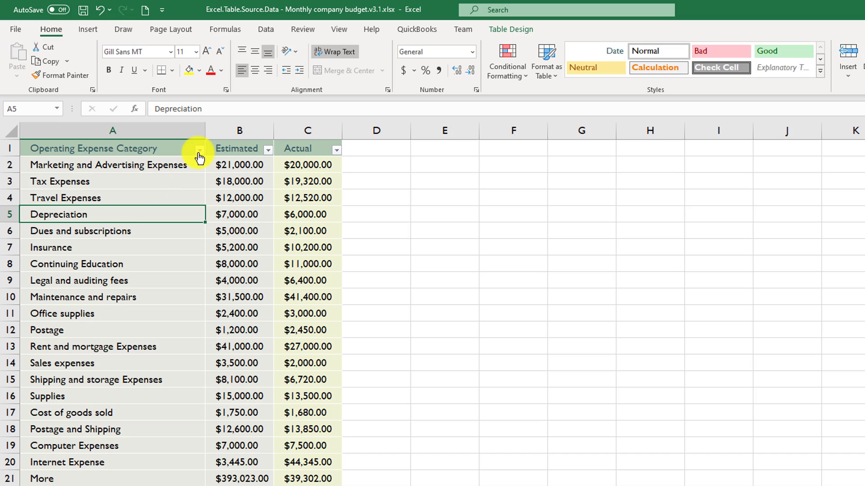
{"action": "left_click", "coordinate": [199, 151]}
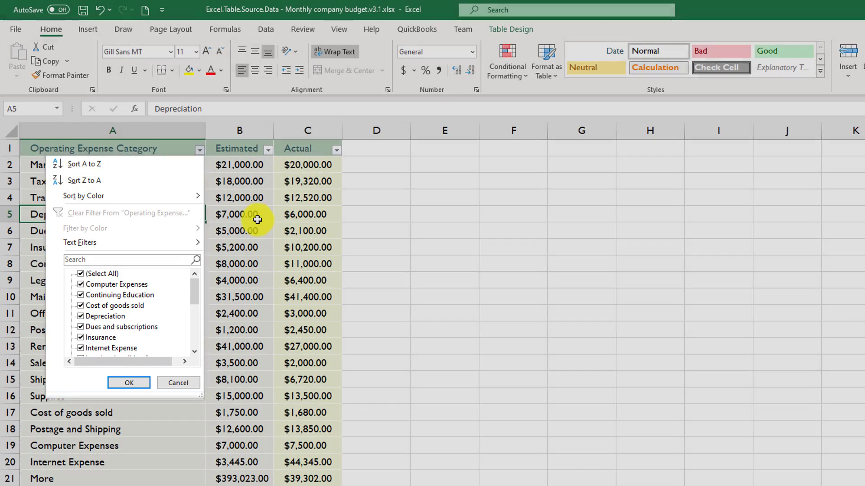
{"action": "left_click", "coordinate": [247, 230]}
{"action": "left_click", "coordinate": [514, 28]}
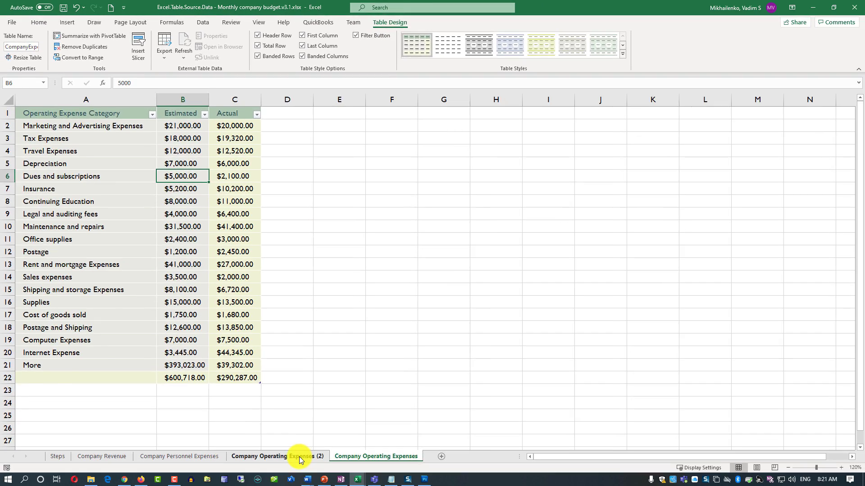
{"action": "left_click", "coordinate": [299, 457]}
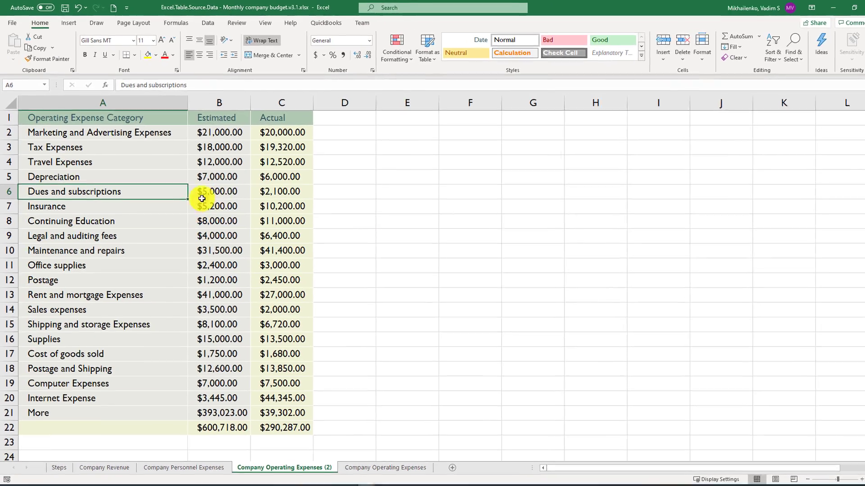
{"action": "left_click", "coordinate": [215, 190]}
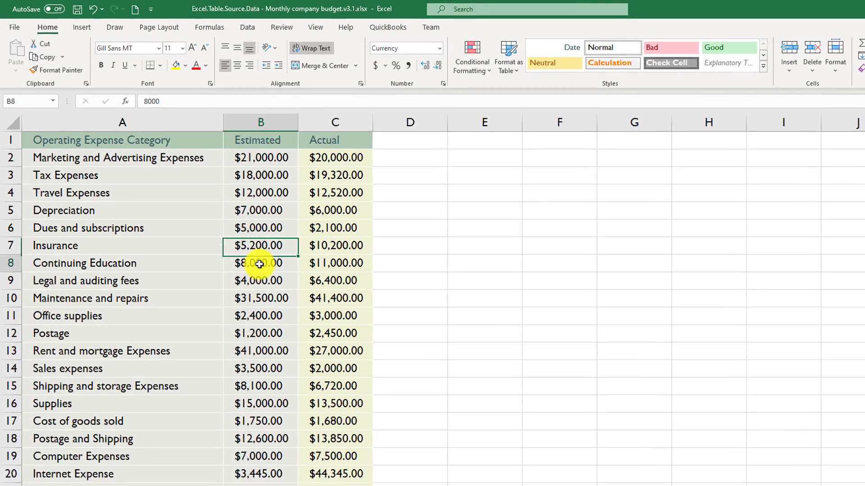
{"action": "left_click", "coordinate": [139, 253]}
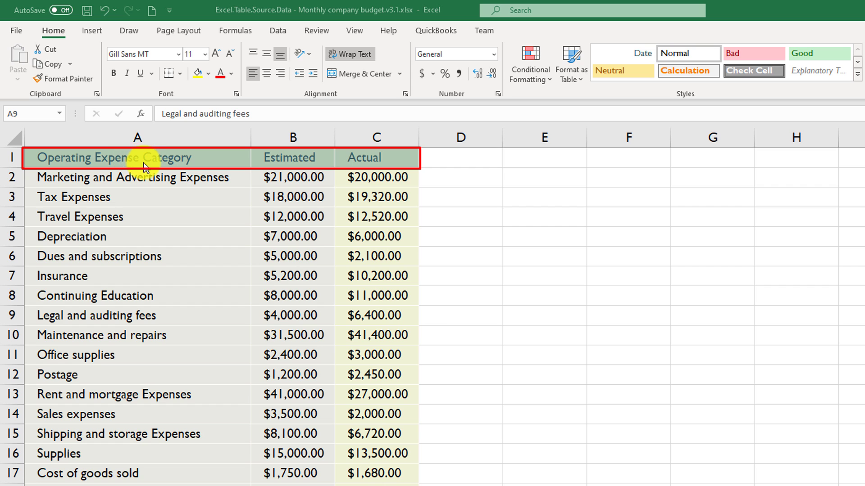
Apply the Normal cell style to A1:C22, clearing its currency formats and colours
{"action": "left_click_drag", "start_coordinate": [144, 158], "coordinate": [360, 485]}
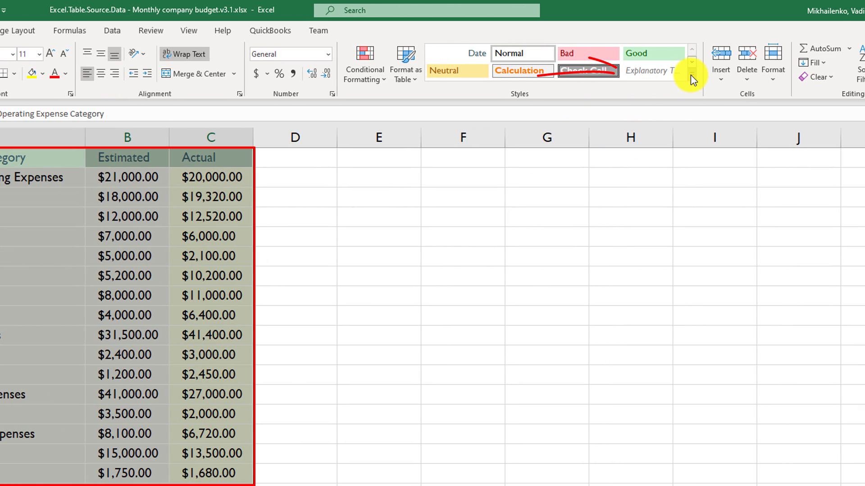
{"action": "left_click", "coordinate": [691, 76]}
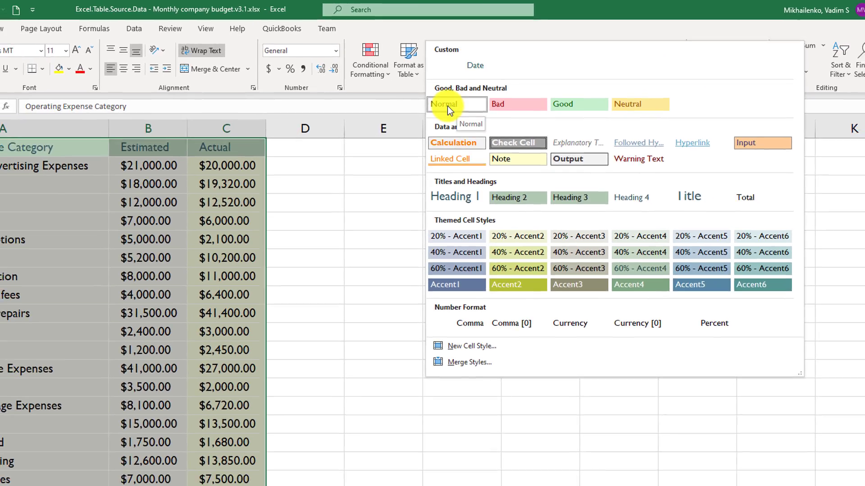
{"action": "left_click", "coordinate": [447, 113]}
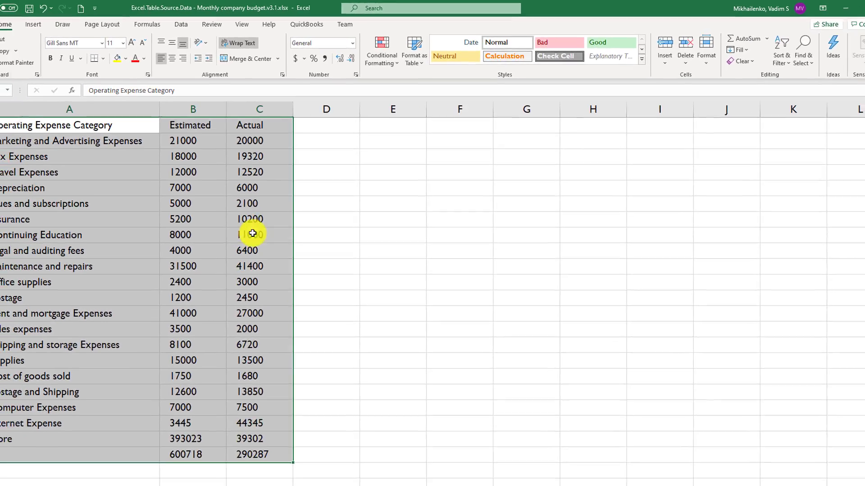
{"action": "left_click", "coordinate": [331, 203]}
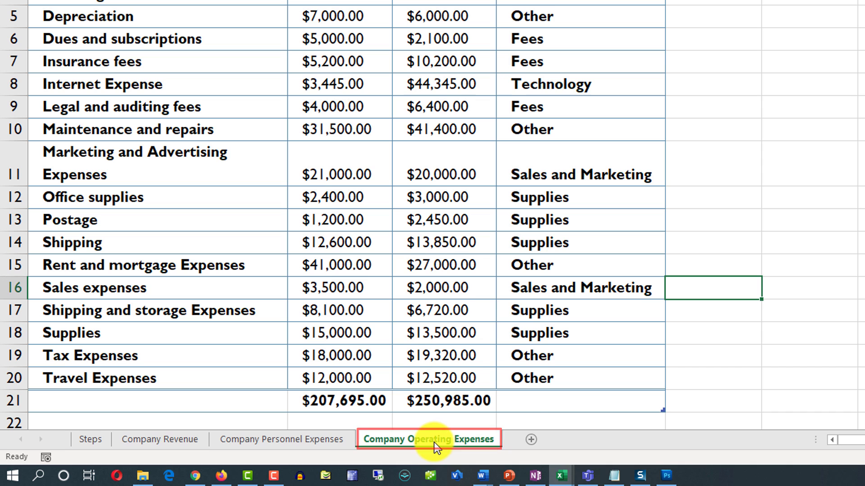
Copy the Company Operating Expenses sheet, placing the copy before the original
{"action": "right_click", "coordinate": [434, 443]}
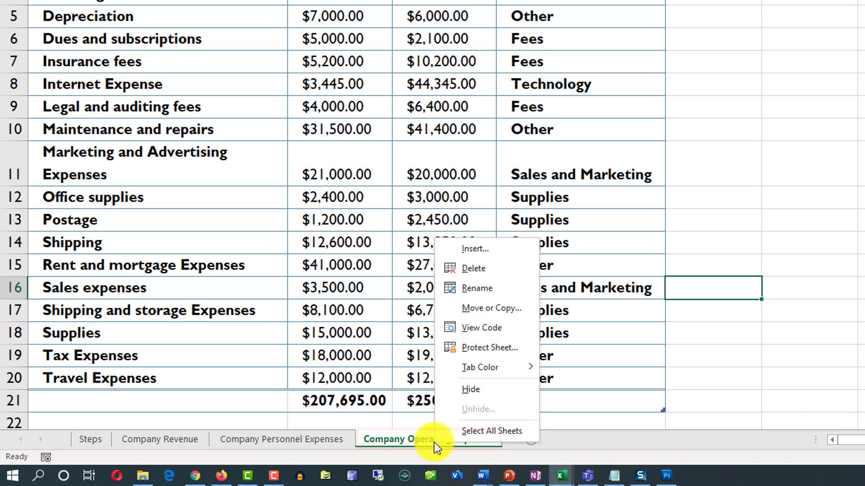
{"action": "left_click", "coordinate": [496, 308]}
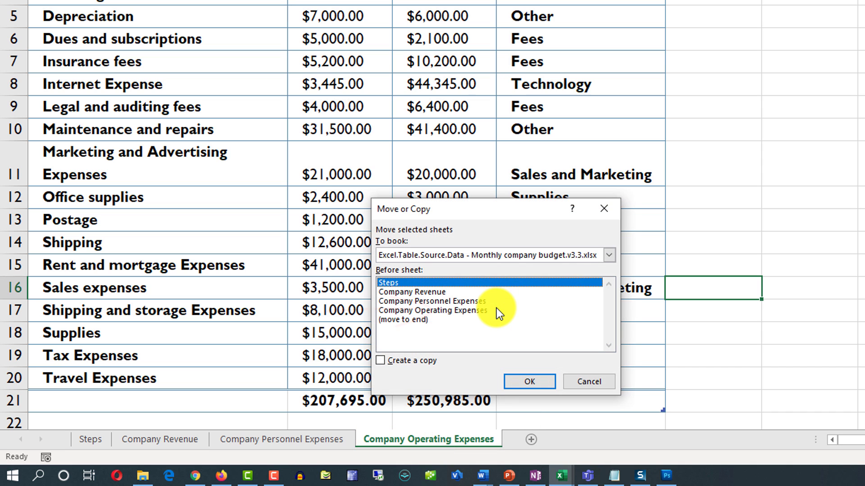
{"action": "left_click", "coordinate": [438, 312]}
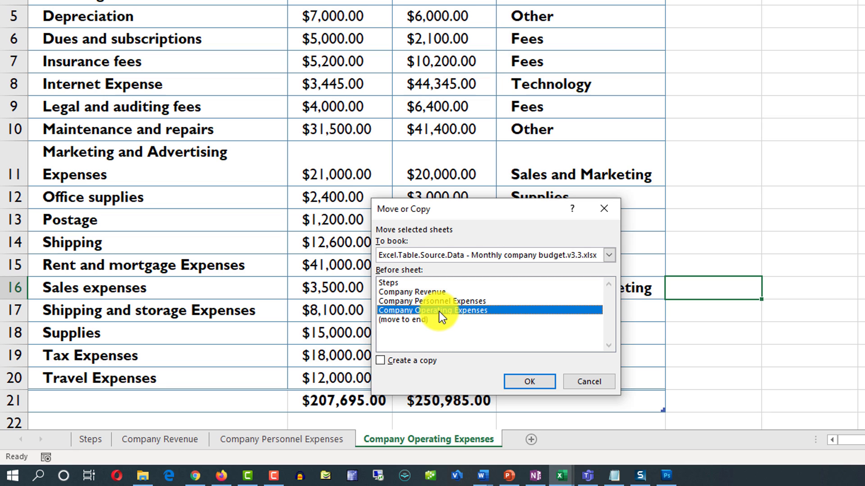
{"action": "left_click", "coordinate": [382, 361]}
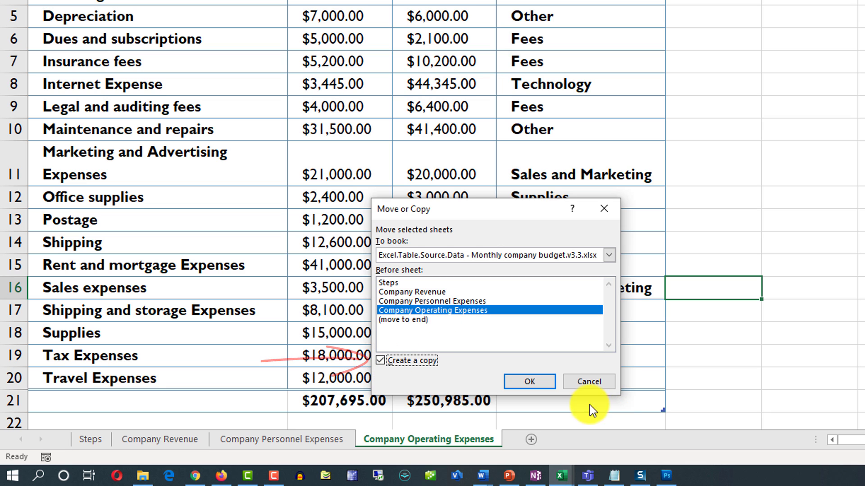
{"action": "left_click", "coordinate": [532, 382]}
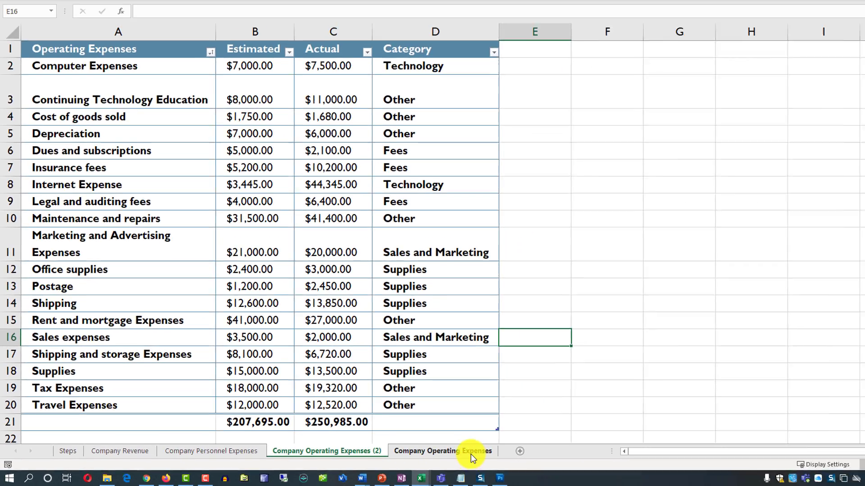
Compare the table names on the original and the (2) copy sheets
{"action": "left_click", "coordinate": [471, 454]}
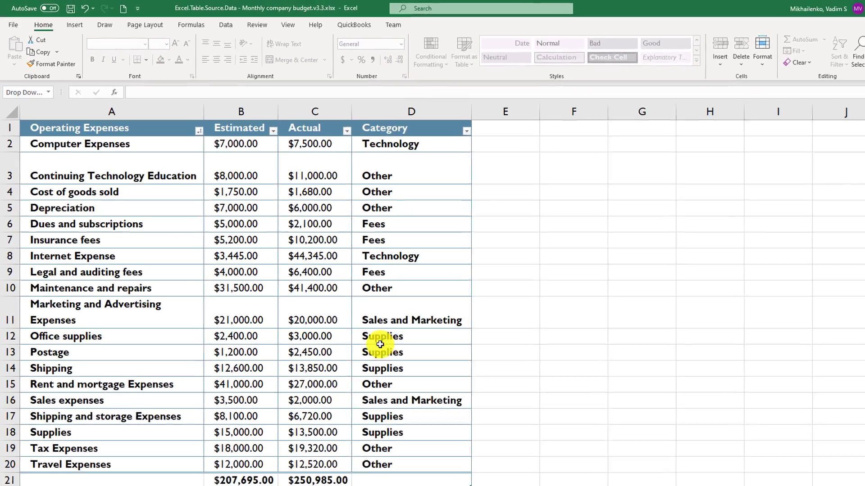
{"action": "left_click", "coordinate": [380, 342]}
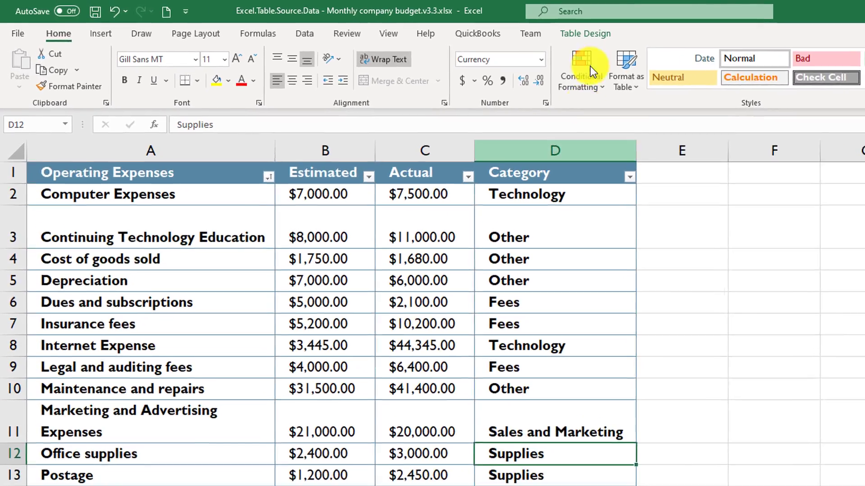
{"action": "left_click", "coordinate": [598, 36]}
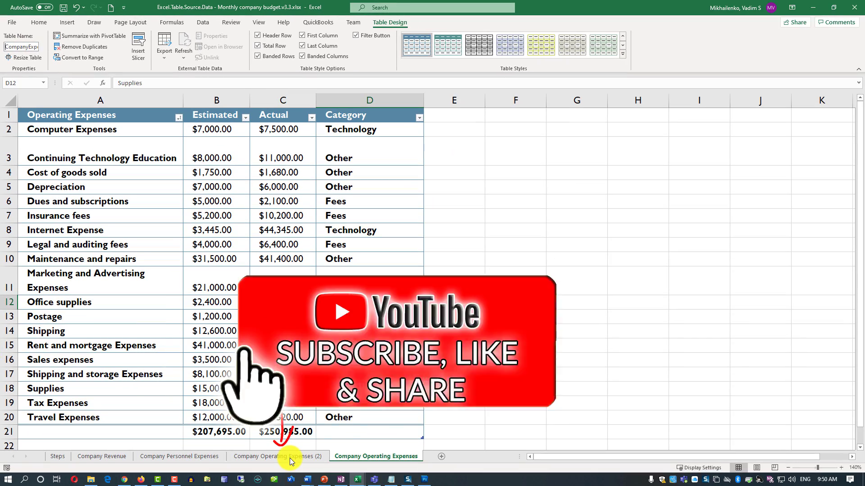
{"action": "left_click", "coordinate": [290, 458]}
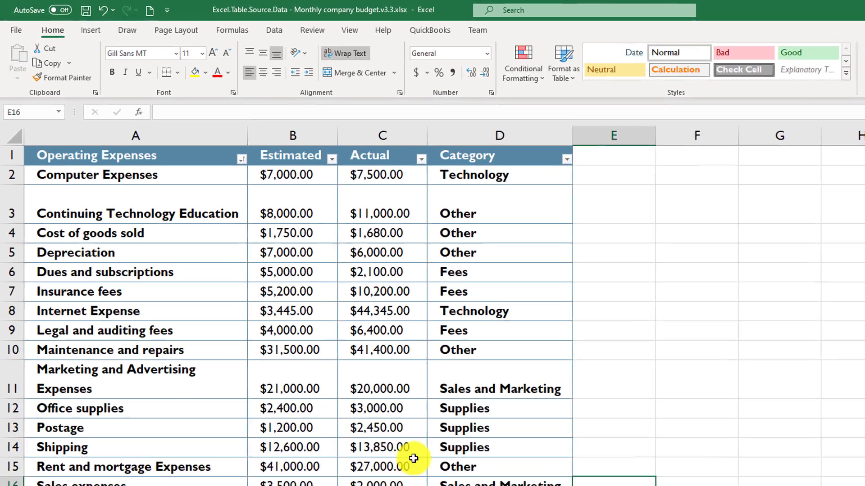
{"action": "left_click", "coordinate": [414, 428]}
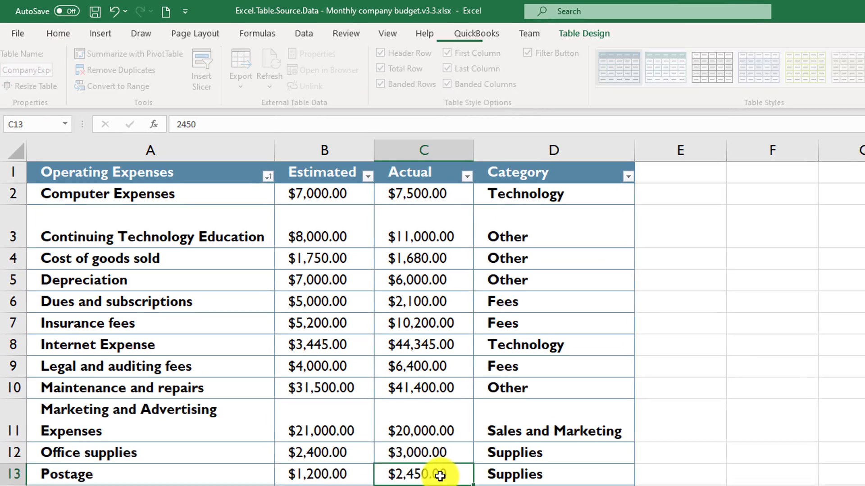
{"action": "left_click", "coordinate": [526, 30]}
{"action": "left_click", "coordinate": [43, 63]}
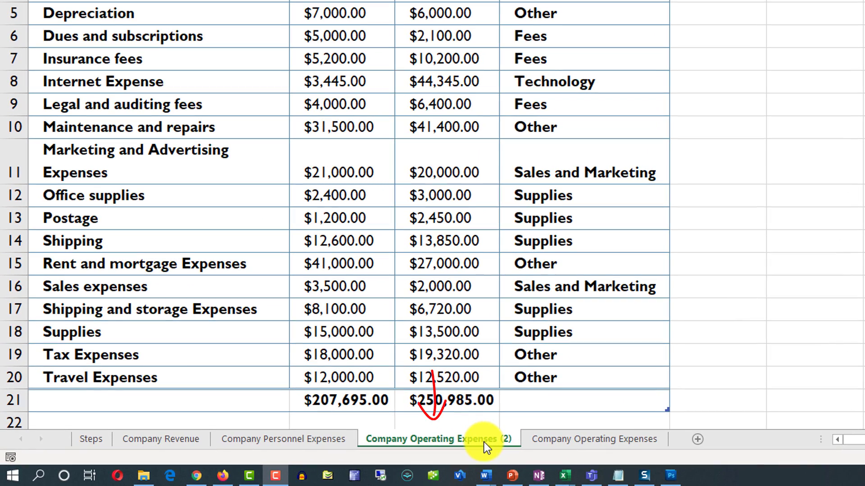
Permanently delete the Company Operating Expenses (2) sheet
{"action": "right_click", "coordinate": [488, 440]}
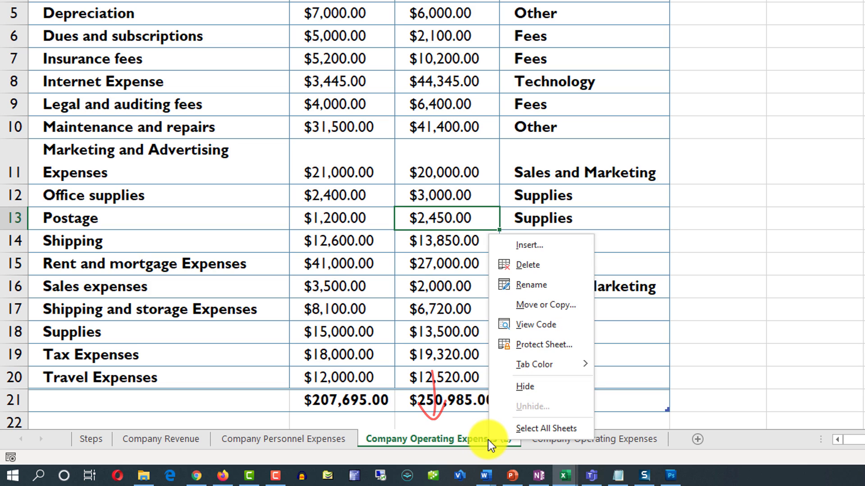
{"action": "left_click", "coordinate": [534, 270]}
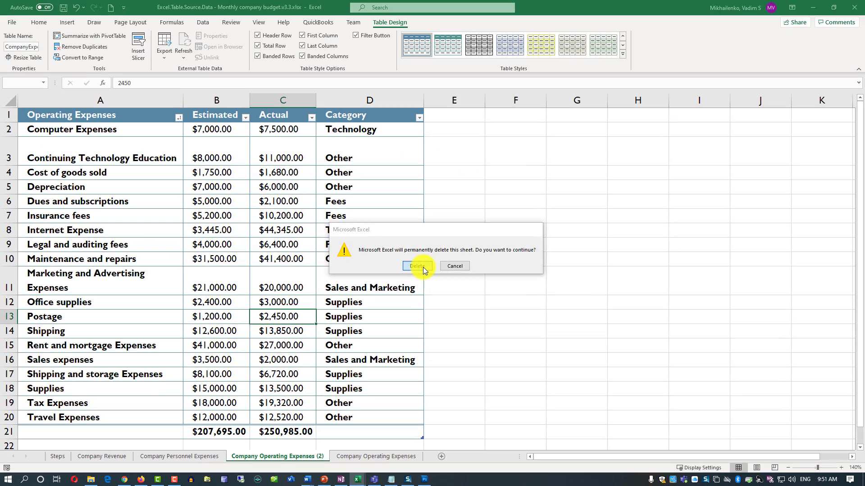
{"action": "left_click", "coordinate": [487, 232]}
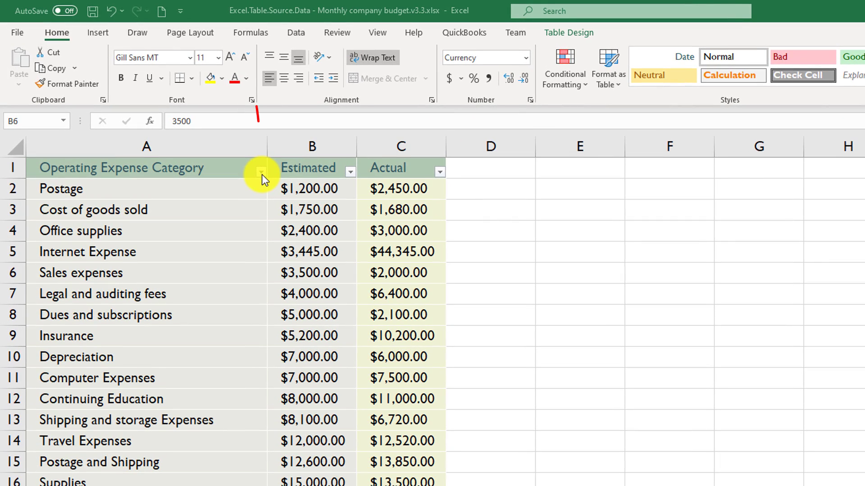
Sort Operating Expense Category A to Z, bringing Computer Expenses to the top
{"action": "left_click", "coordinate": [261, 173]}
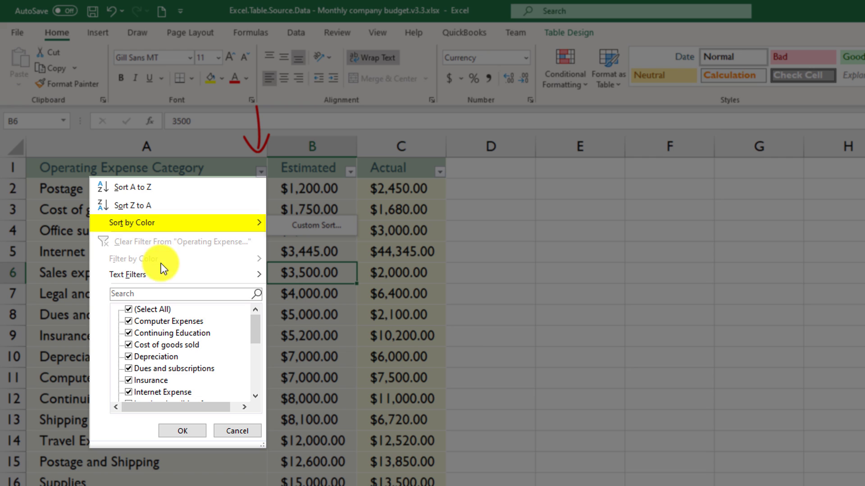
{"action": "mouse_move", "coordinate": [161, 275]}
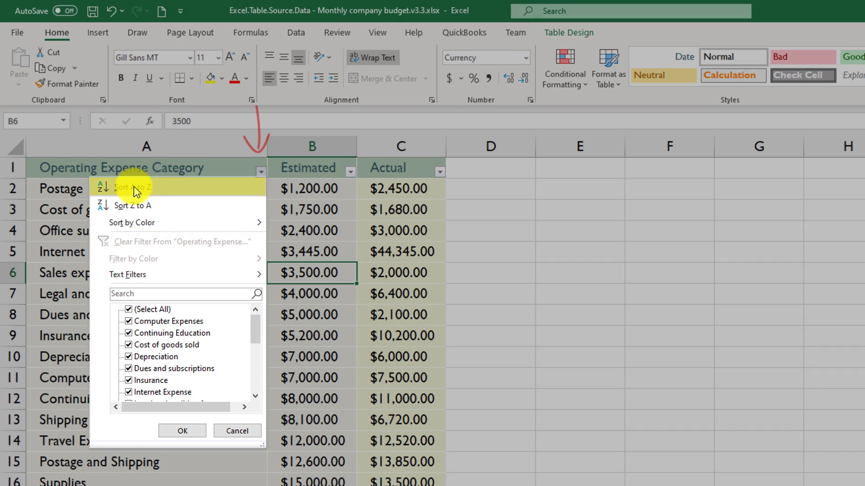
{"action": "left_click", "coordinate": [134, 186]}
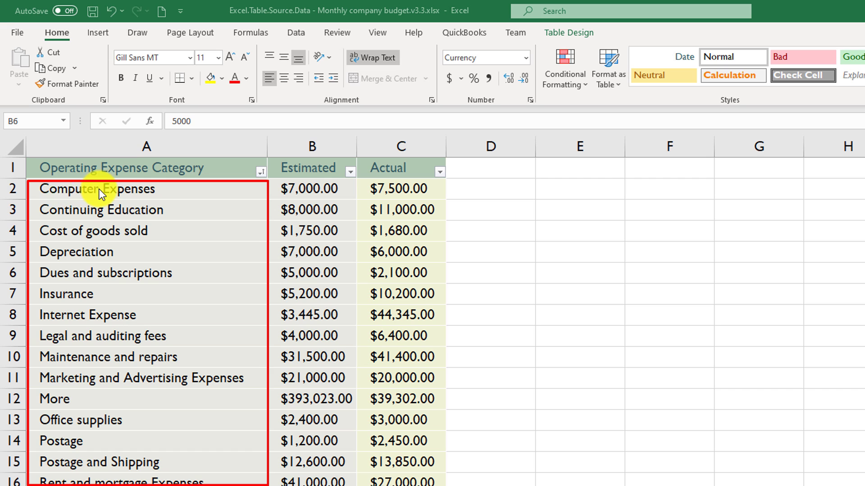
{"action": "left_click", "coordinate": [42, 187]}
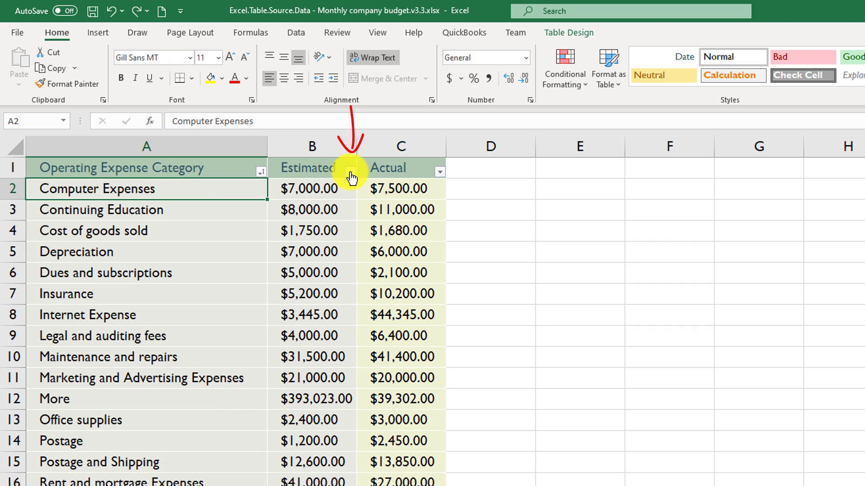
Sort Estimated largest to smallest, then select column B and undo once
{"action": "left_click", "coordinate": [350, 172]}
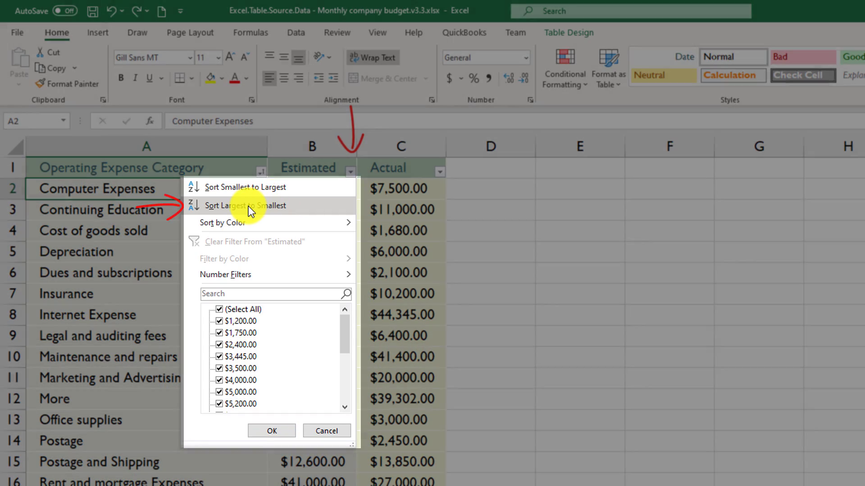
{"action": "left_click", "coordinate": [247, 206]}
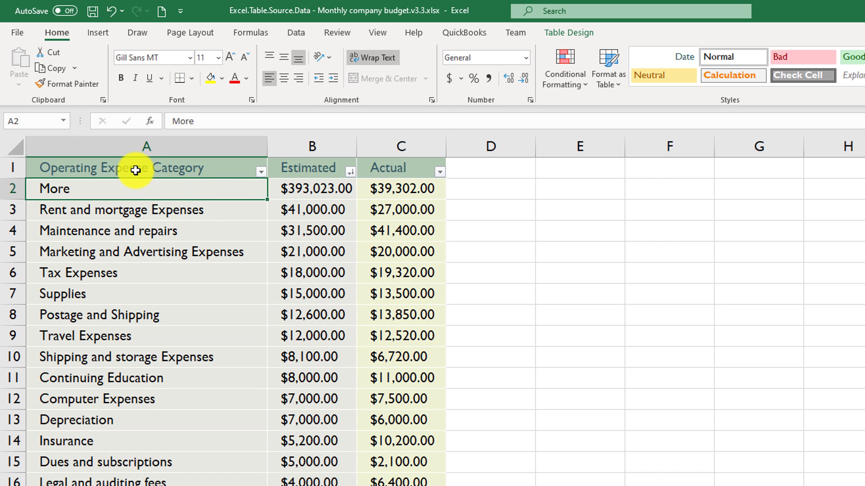
{"action": "left_click", "coordinate": [301, 148]}
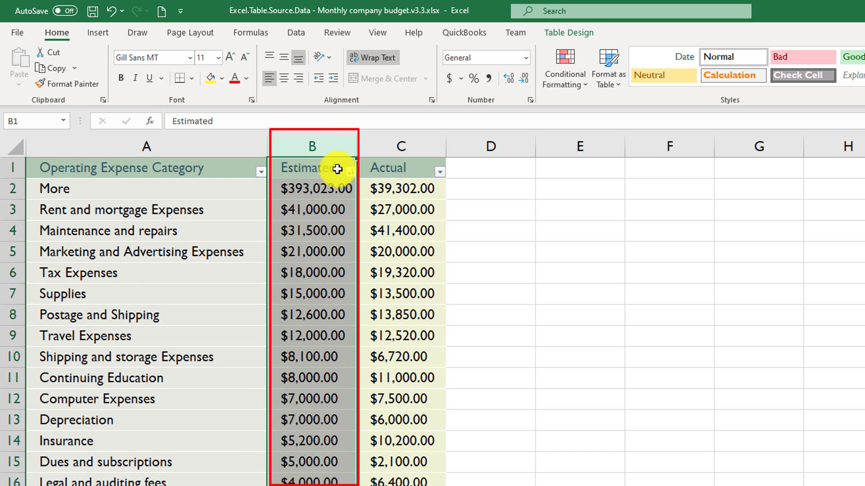
{"action": "key", "text": "ctrl+z"}
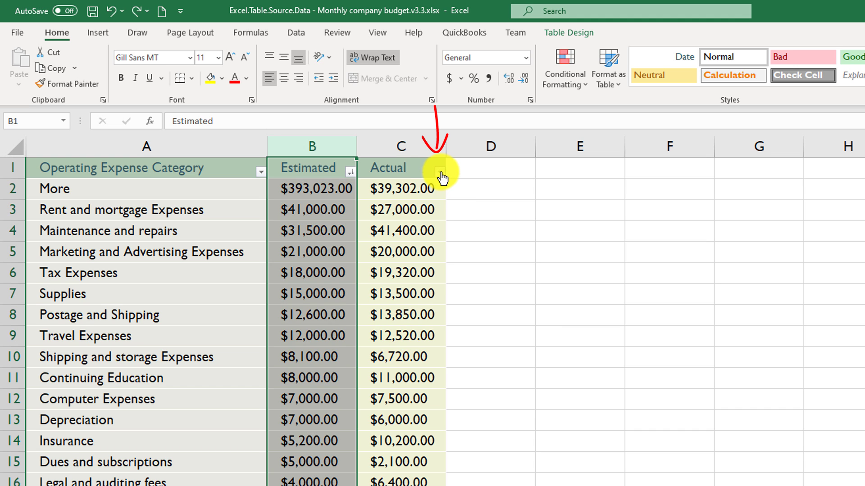
{"action": "left_click", "coordinate": [440, 171]}
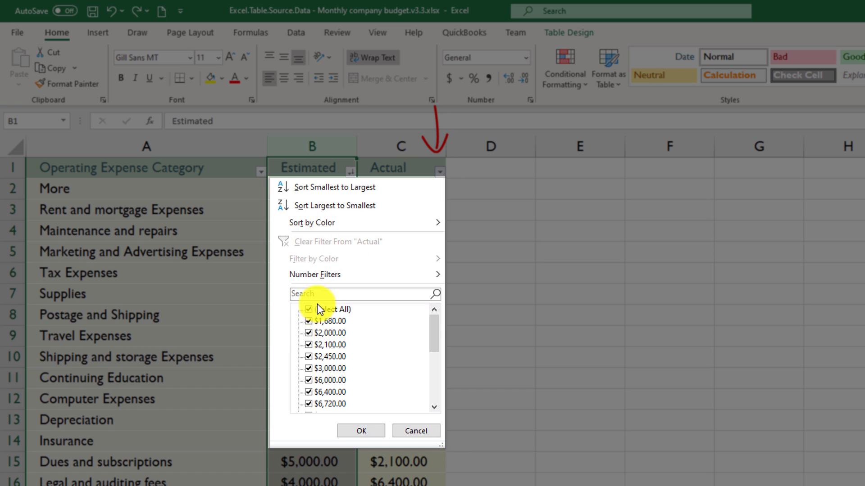
{"action": "left_click", "coordinate": [308, 311]}
{"action": "left_click", "coordinate": [308, 332]}
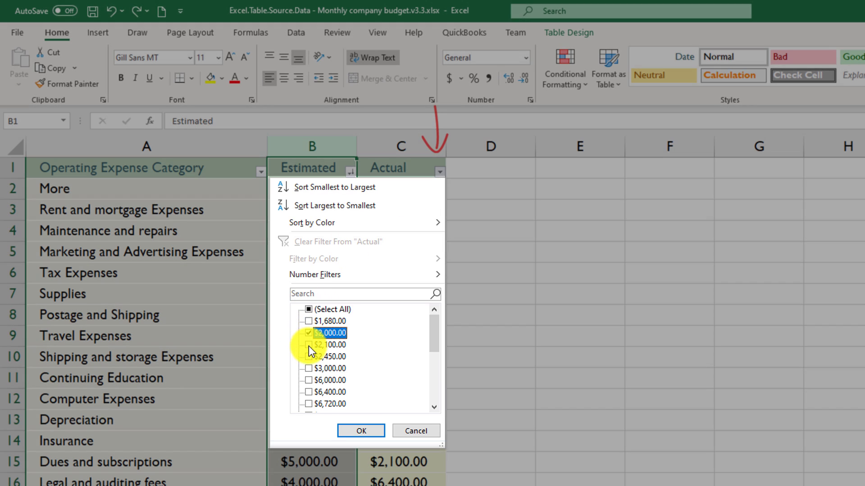
{"action": "left_click", "coordinate": [308, 345]}
{"action": "left_click", "coordinate": [309, 356]}
{"action": "left_click", "coordinate": [308, 368]}
{"action": "left_click", "coordinate": [361, 431]}
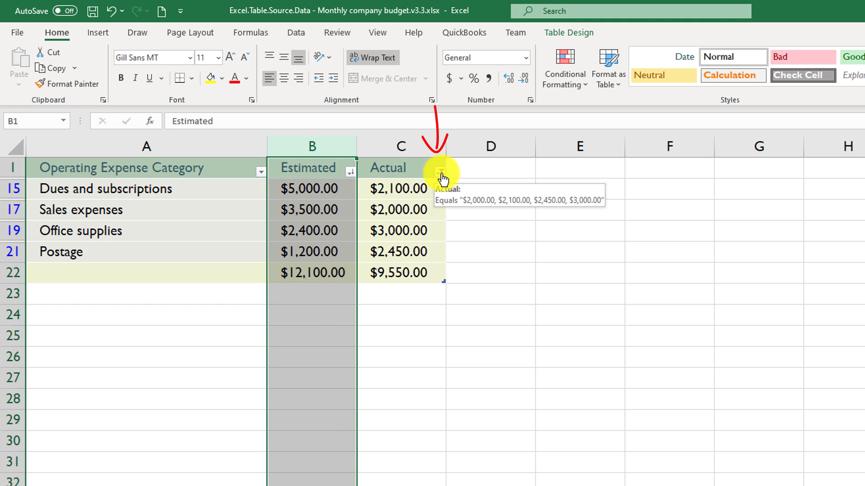
{"action": "left_click", "coordinate": [441, 175]}
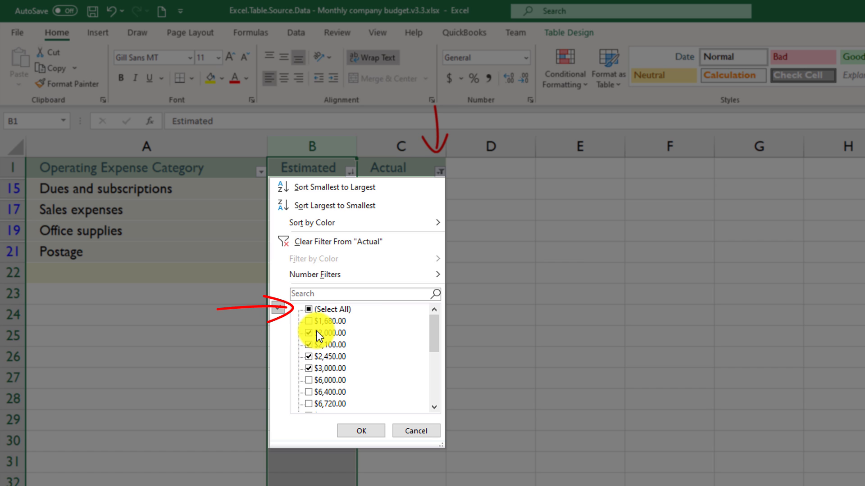
{"action": "left_click", "coordinate": [309, 309]}
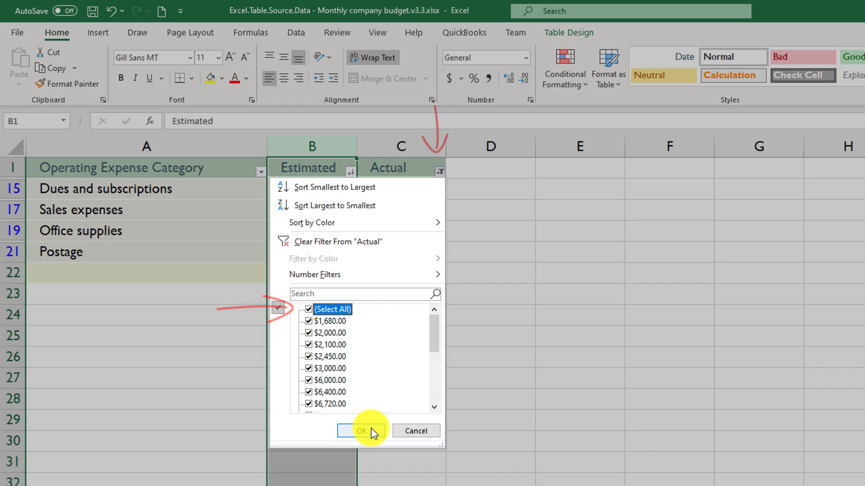
{"action": "left_click", "coordinate": [373, 431]}
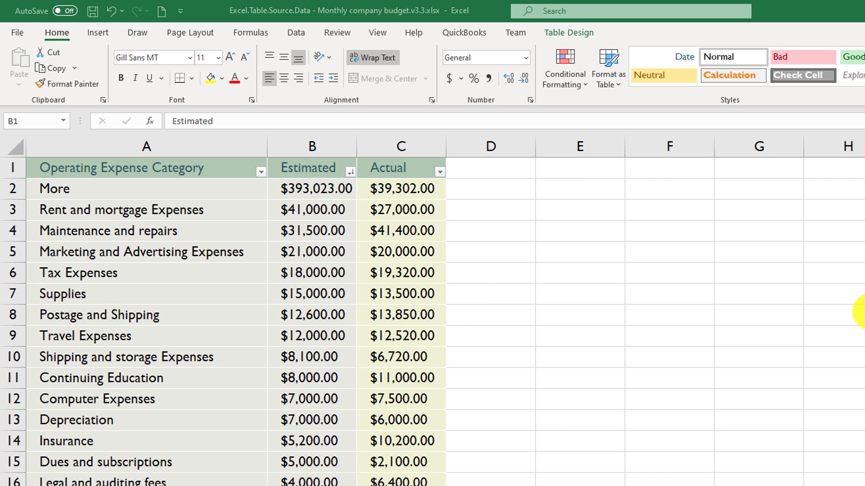
Delete the Estimated level in Custom Sort, keeping the current row order
{"action": "left_click", "coordinate": [350, 171]}
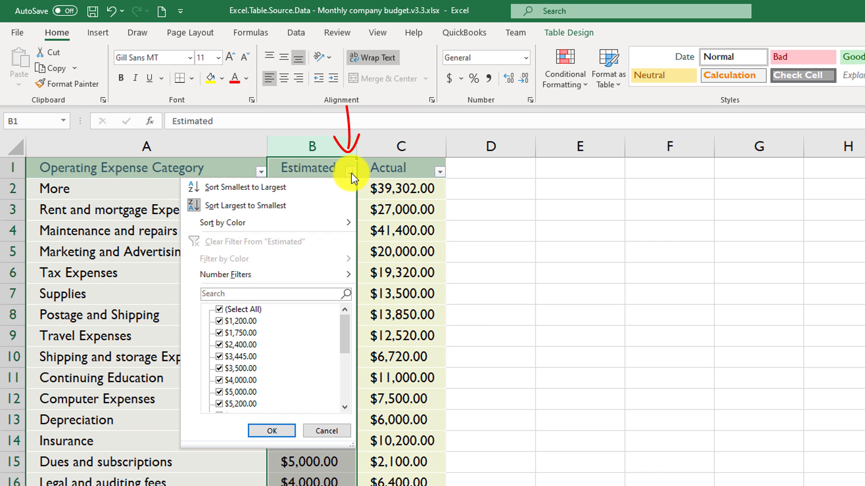
{"action": "mouse_move", "coordinate": [272, 225]}
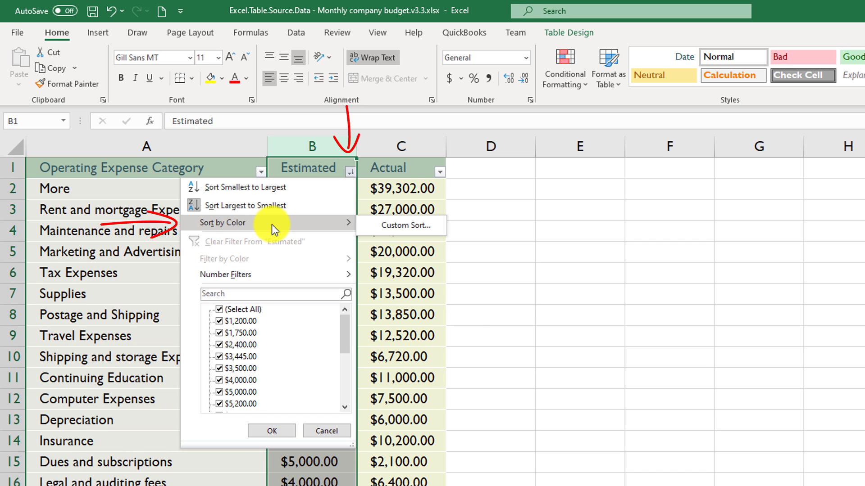
{"action": "left_click", "coordinate": [407, 225]}
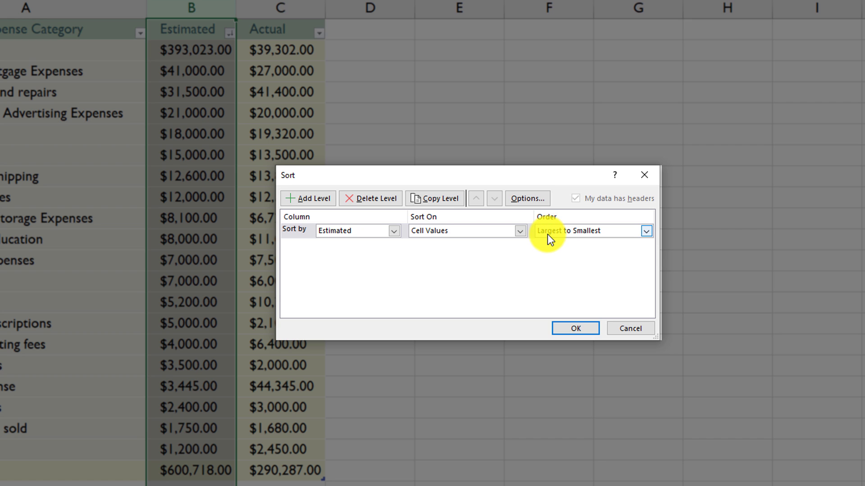
{"action": "left_click", "coordinate": [380, 201]}
{"action": "left_click", "coordinate": [566, 327]}
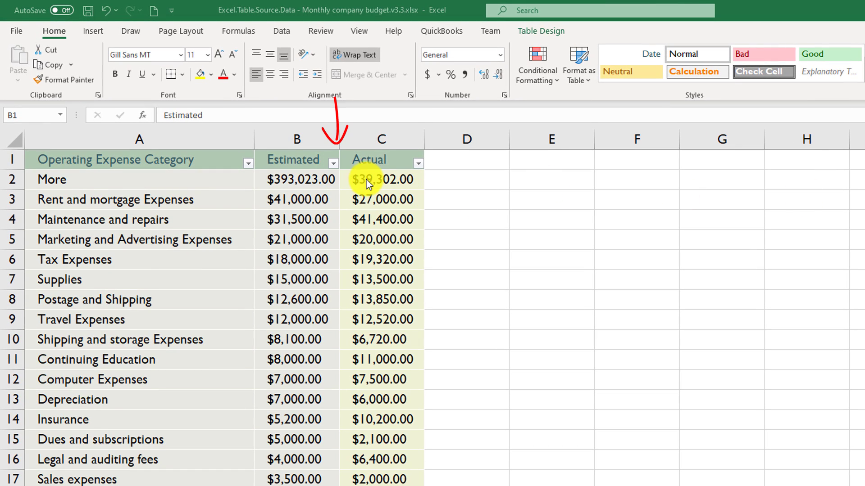
Filter the Estimated column to values greater than 20,000
{"action": "left_click", "coordinate": [334, 164]}
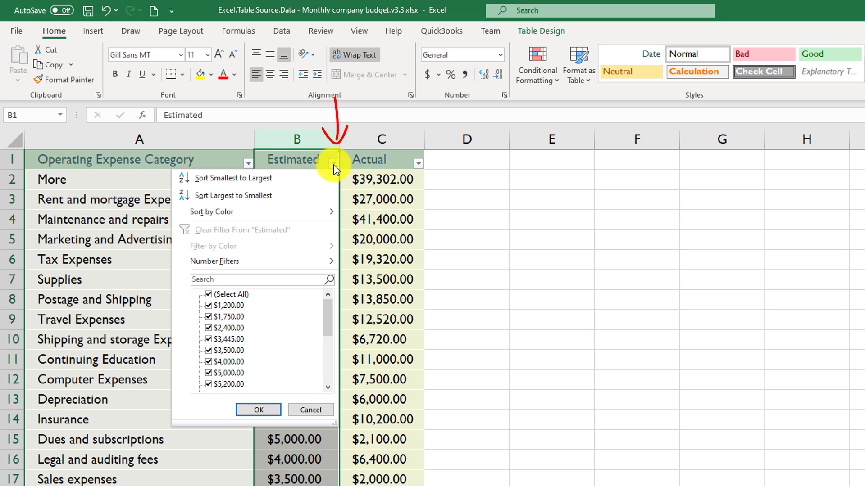
{"action": "mouse_move", "coordinate": [228, 261]}
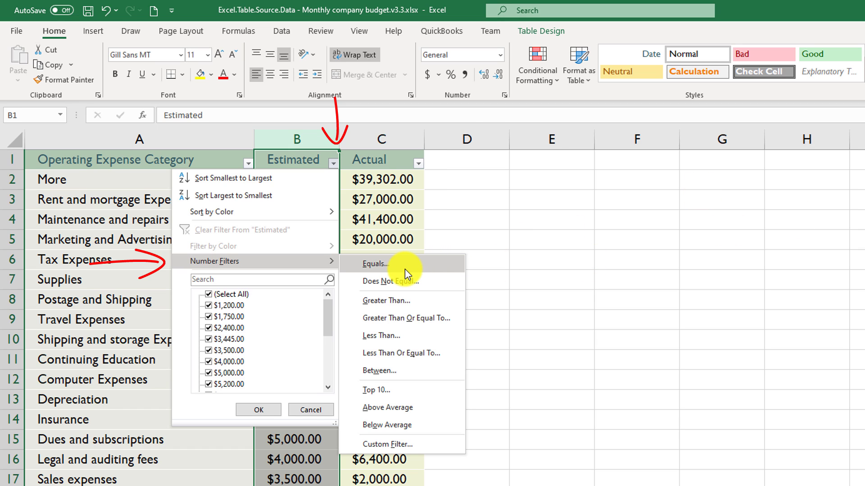
{"action": "left_click", "coordinate": [408, 300]}
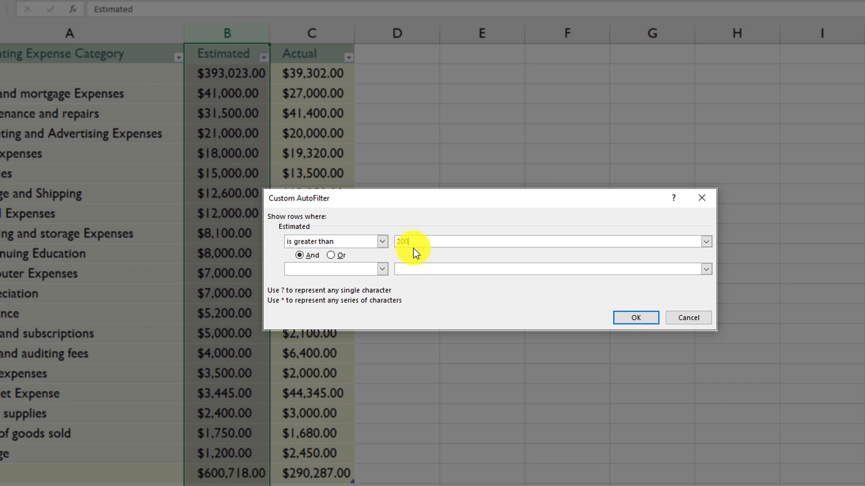
{"action": "type", "text": "20,000"}
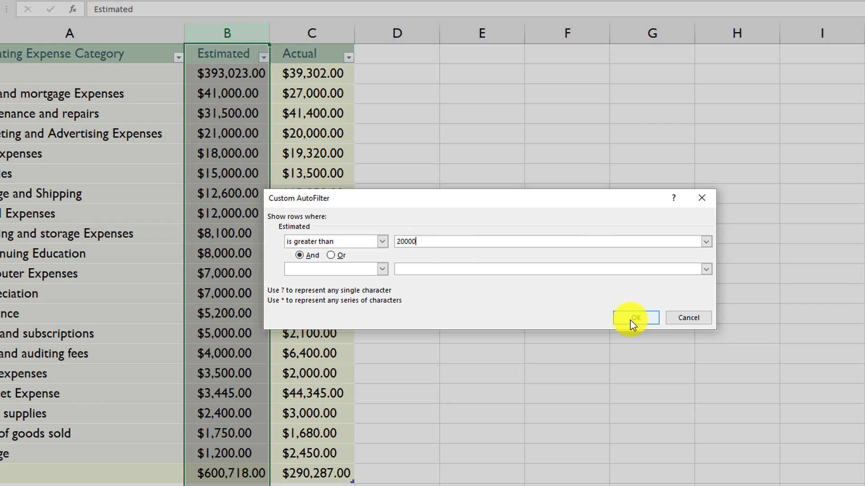
{"action": "left_click", "coordinate": [635, 318]}
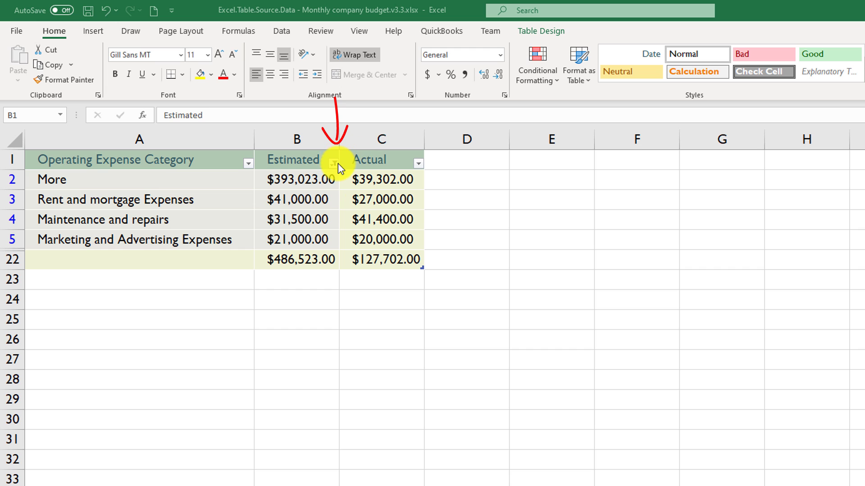
{"action": "left_click", "coordinate": [333, 164]}
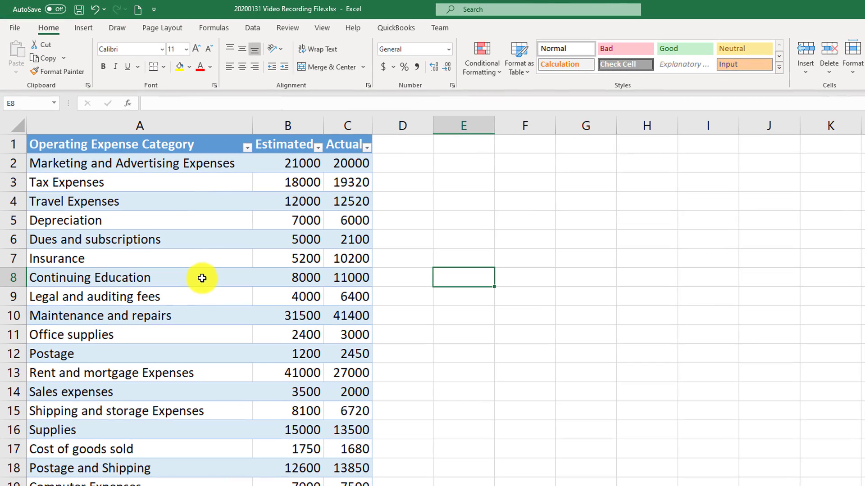
Toggle the expense table's Header Row and Banded Rows off and back on in Table Design
{"action": "left_click", "coordinate": [182, 245]}
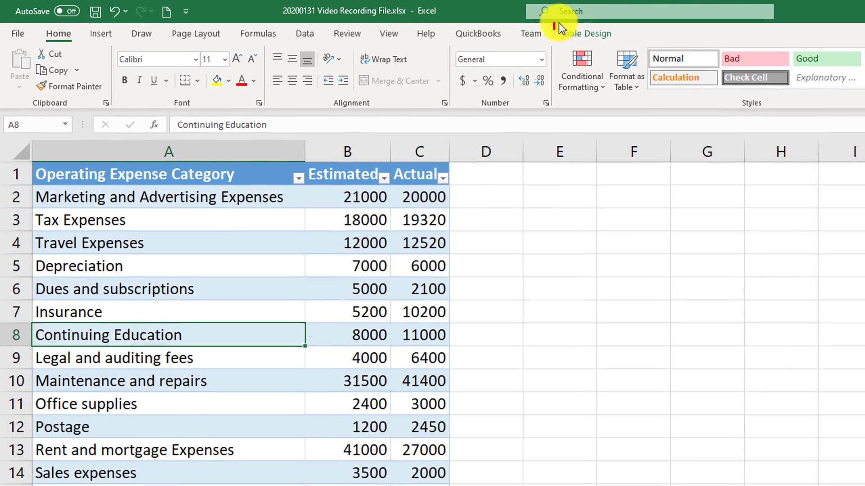
{"action": "left_click", "coordinate": [593, 36]}
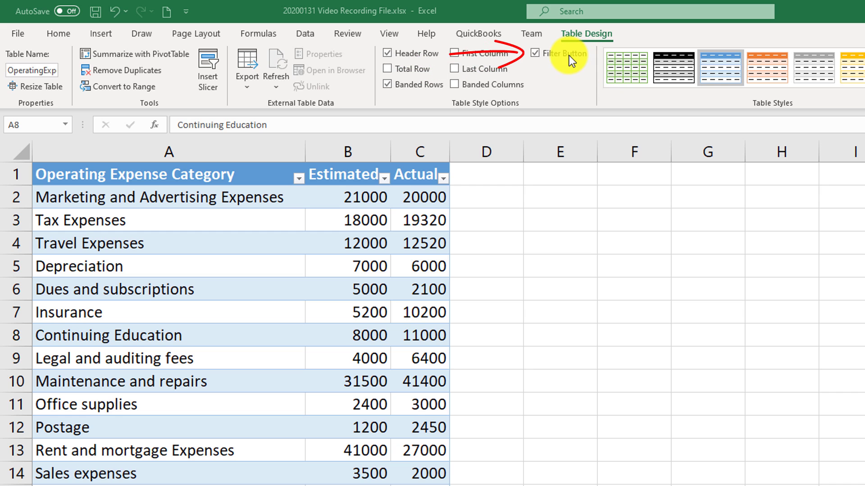
{"action": "left_click", "coordinate": [387, 53]}
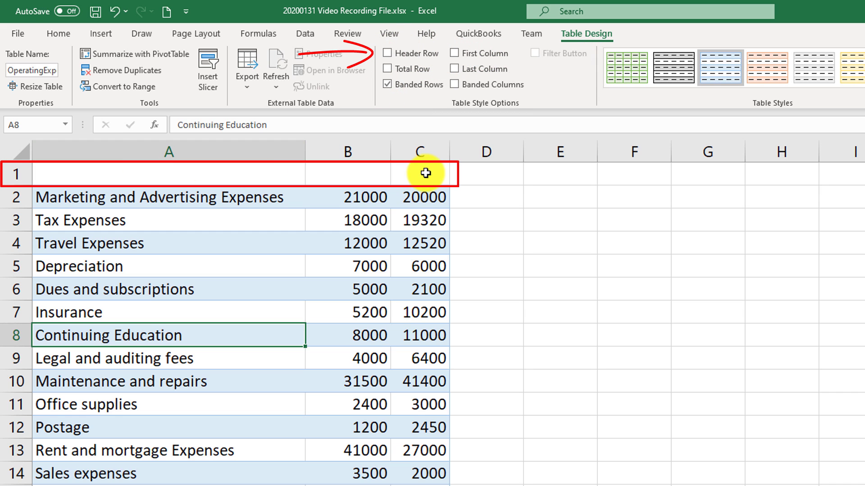
{"action": "left_click", "coordinate": [388, 53]}
{"action": "left_click", "coordinate": [391, 85]}
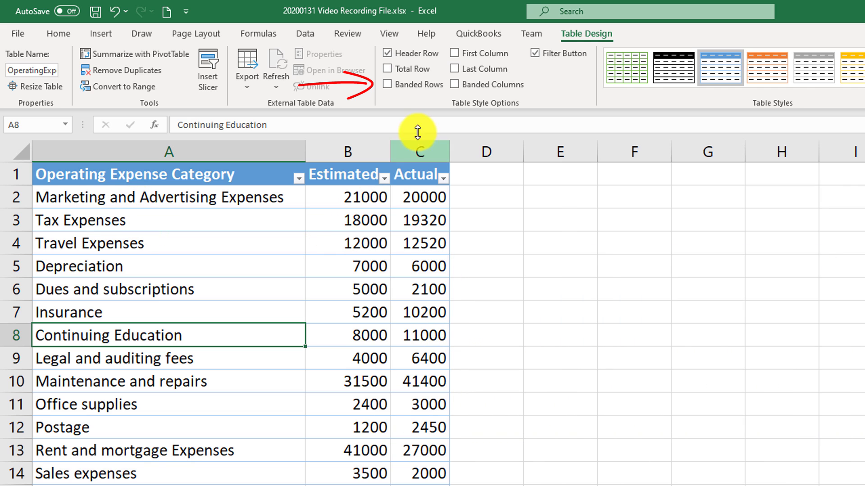
{"action": "left_click", "coordinate": [386, 85]}
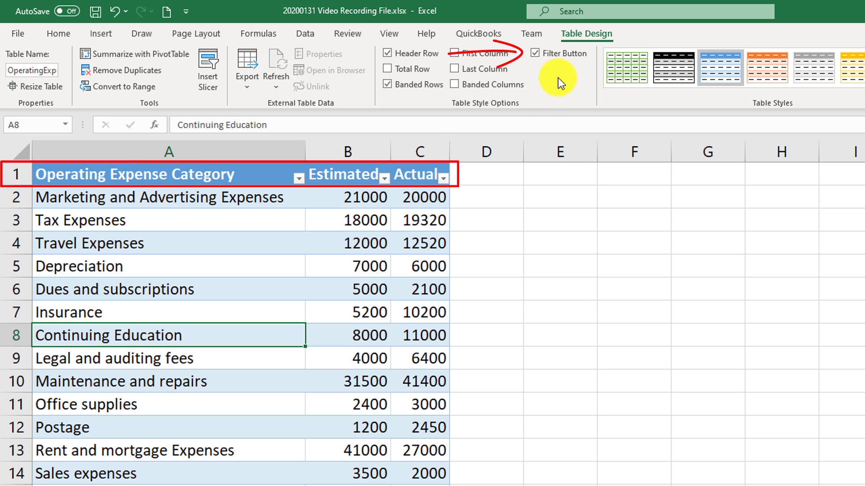
Turn on the header filter buttons and check the Actual column's filter list without changes
{"action": "left_click", "coordinate": [536, 53]}
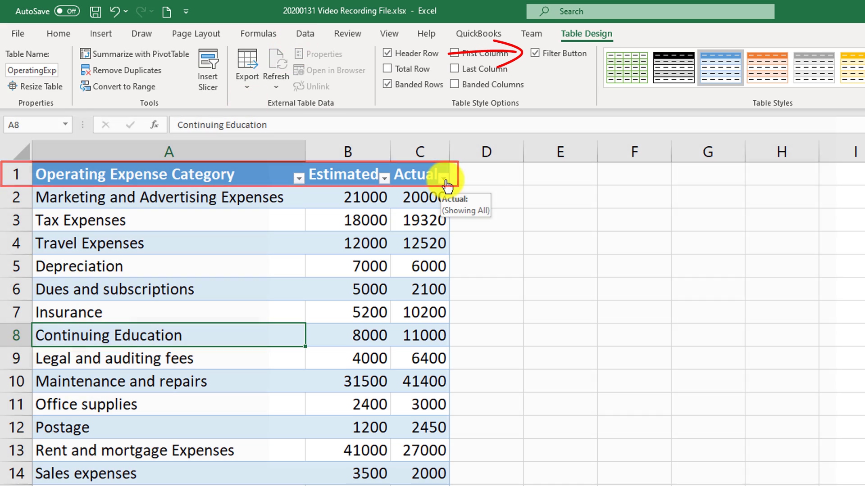
{"action": "left_click", "coordinate": [445, 180]}
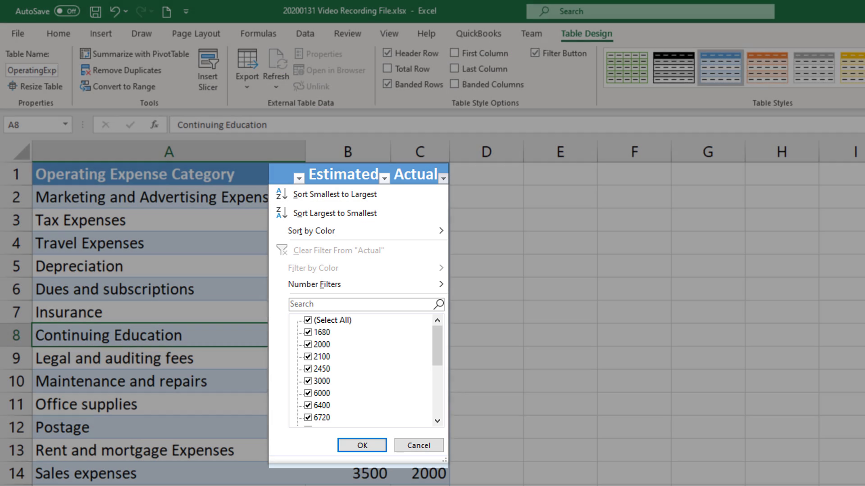
{"action": "key", "text": "Escape"}
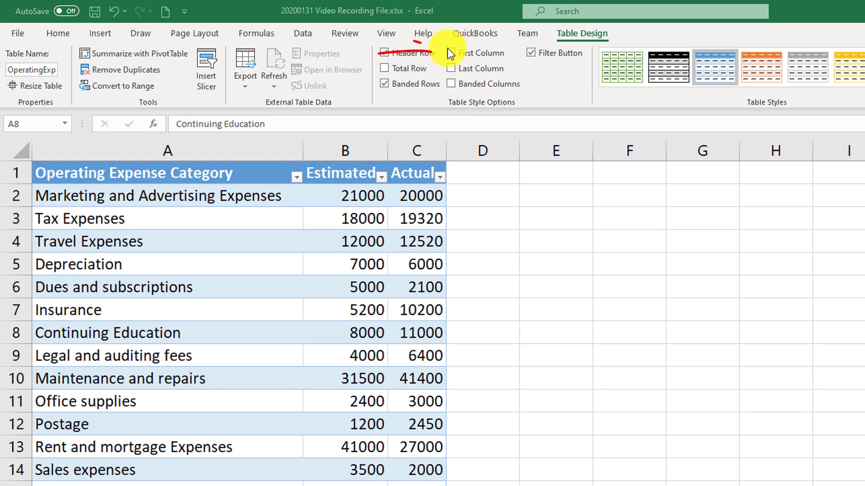
Try bold First Column and Last Column (Actual) formatting, then turn both back off
{"action": "left_click", "coordinate": [452, 53]}
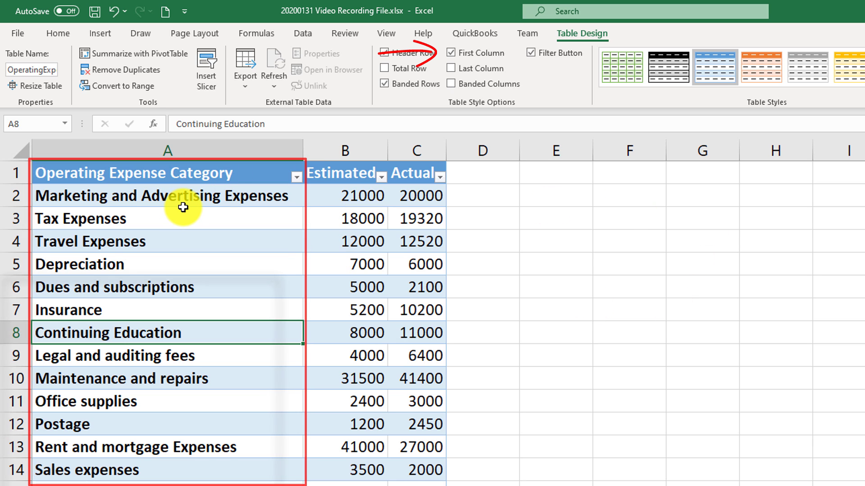
{"action": "left_click", "coordinate": [452, 51]}
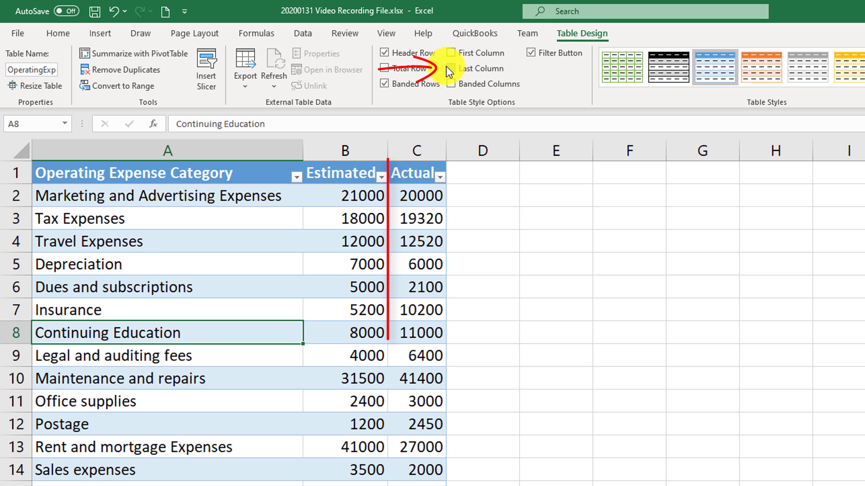
{"action": "left_click", "coordinate": [450, 68]}
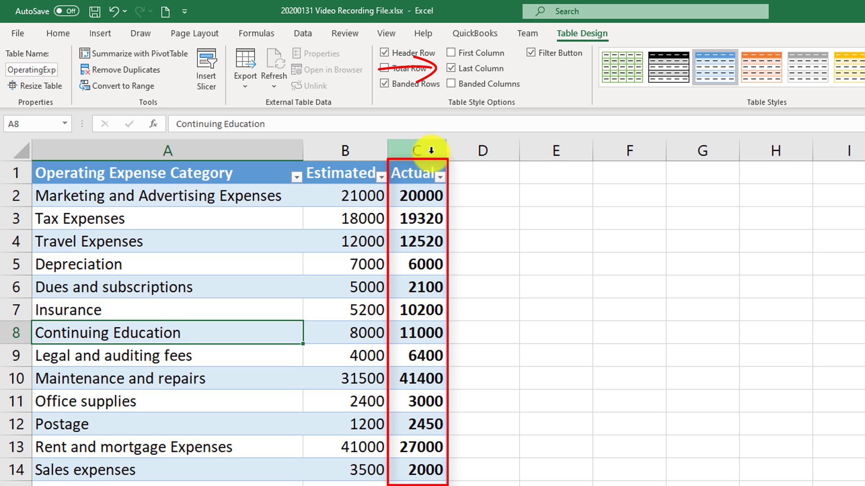
{"action": "left_click", "coordinate": [449, 69]}
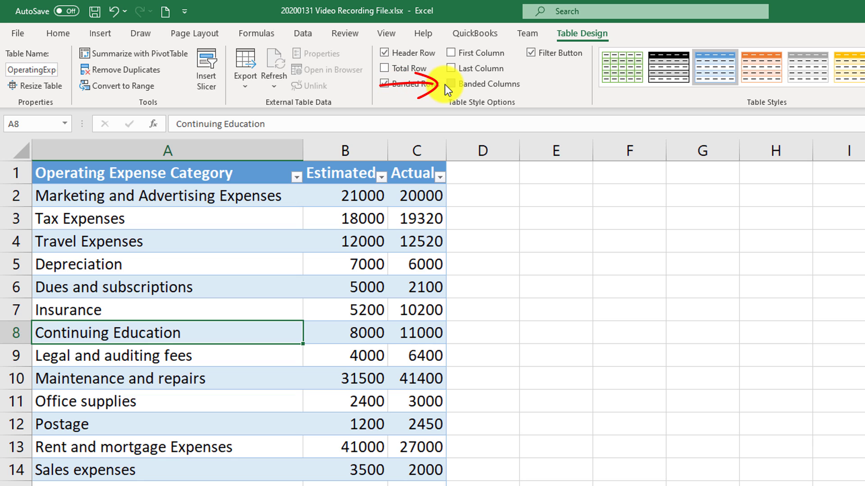
Shade the table with banded columns instead of banded rows and add a Total row
{"action": "left_click", "coordinate": [451, 84]}
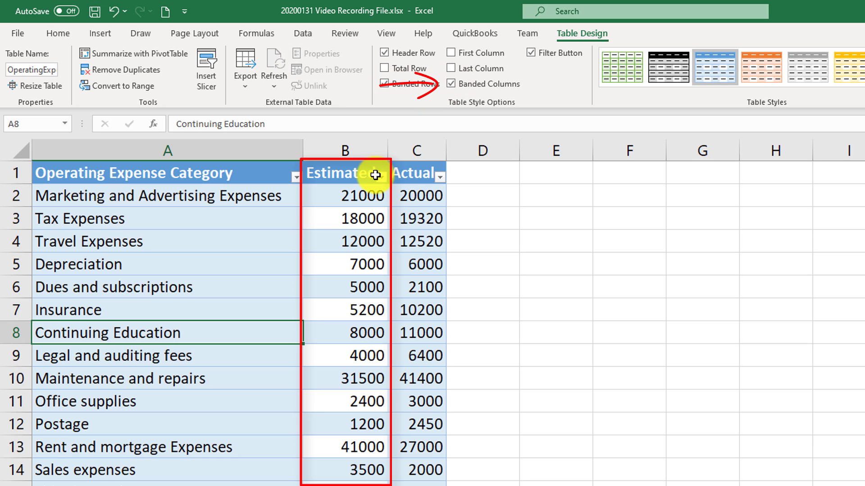
{"action": "left_click", "coordinate": [385, 84]}
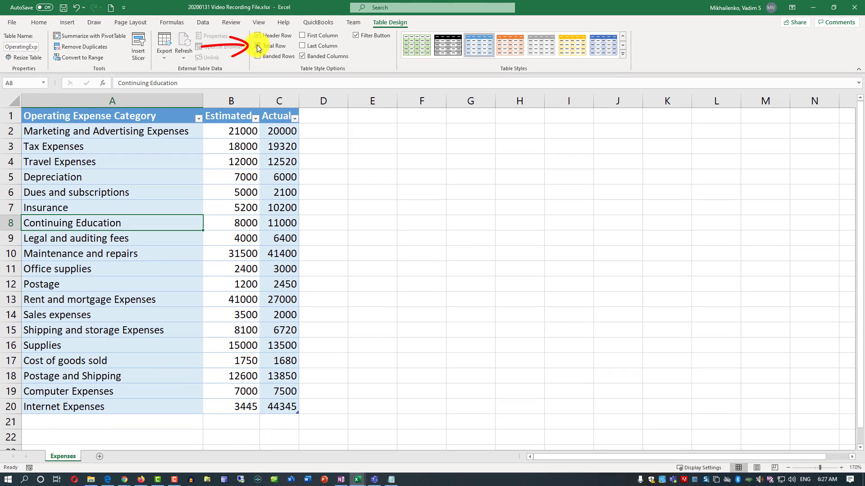
{"action": "left_click", "coordinate": [287, 50]}
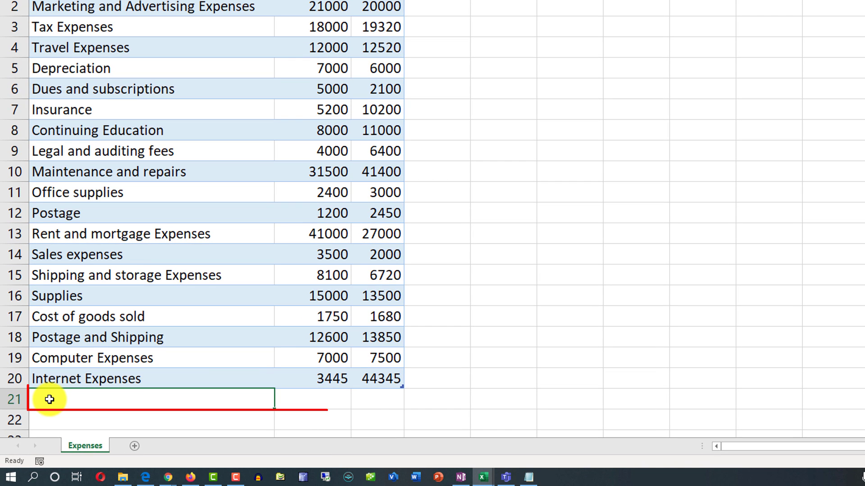
Enter 344 estimated and 323 actual for Financial fees in row 21
{"action": "type", "text": "3"}
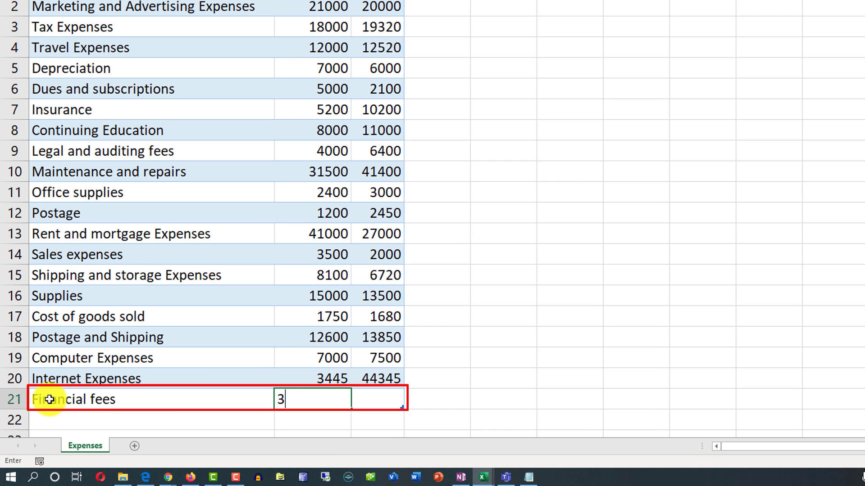
{"action": "type", "text": "44"}
{"action": "key", "text": "Tab"}
{"action": "type", "text": "323"}
{"action": "key", "text": "Return"}
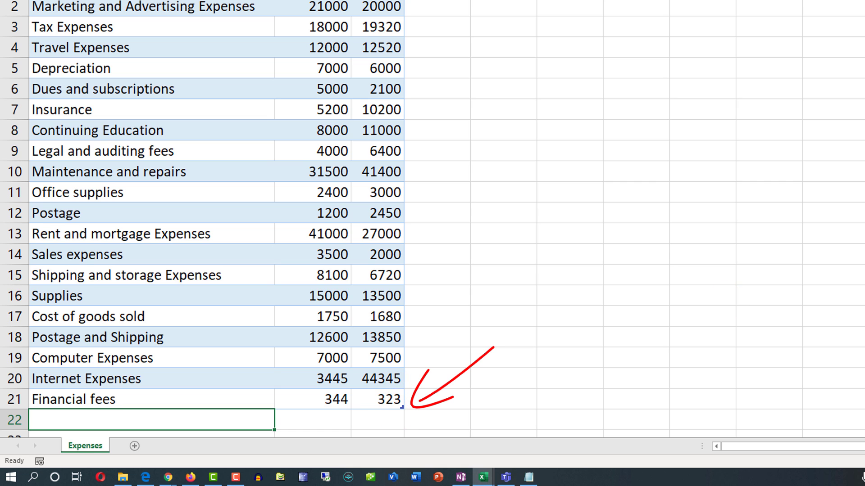
{"action": "key", "text": "Escape"}
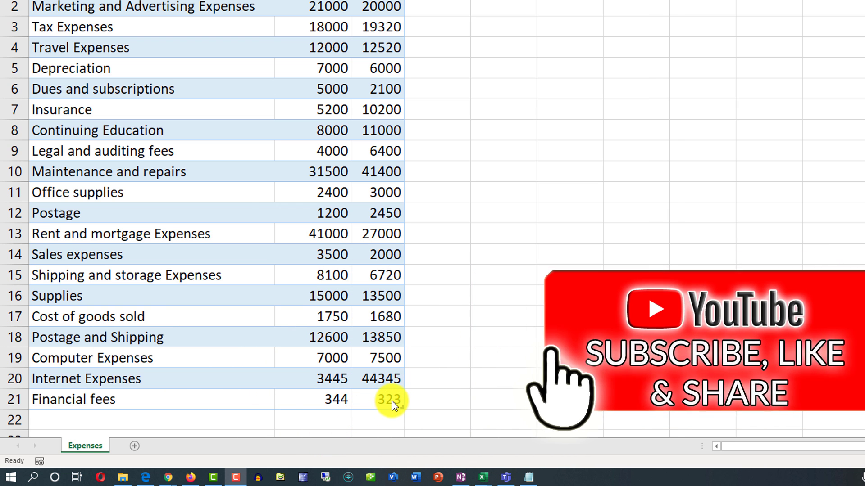
Extend the table with a Subscription fees row: 256 estimated, 230 actual
{"action": "left_click", "coordinate": [389, 400]}
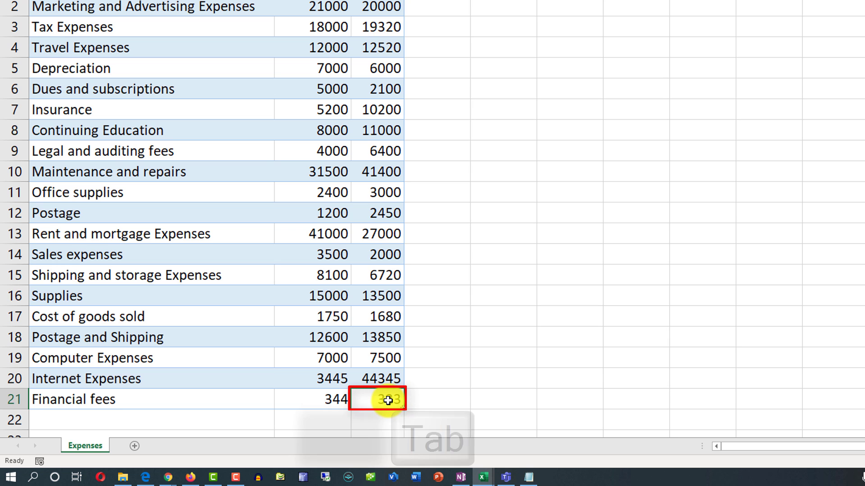
{"action": "key", "text": "Tab"}
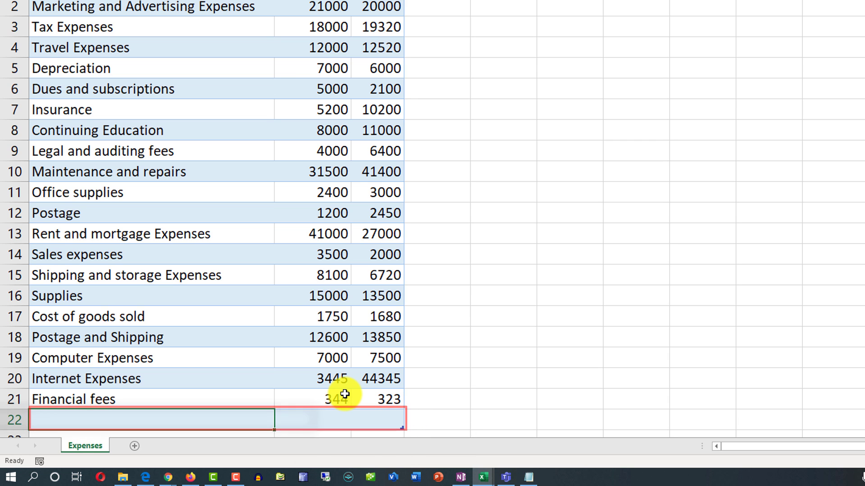
{"action": "type", "text": "Subscription fees"}
{"action": "key", "text": "Tab"}
{"action": "type", "text": "256"}
{"action": "key", "text": "Tab"}
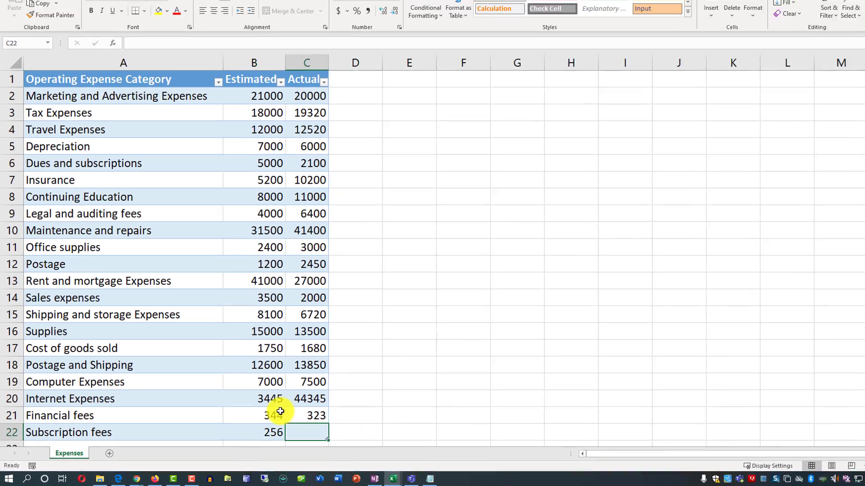
{"action": "type", "text": "230"}
{"action": "key", "text": "Return"}
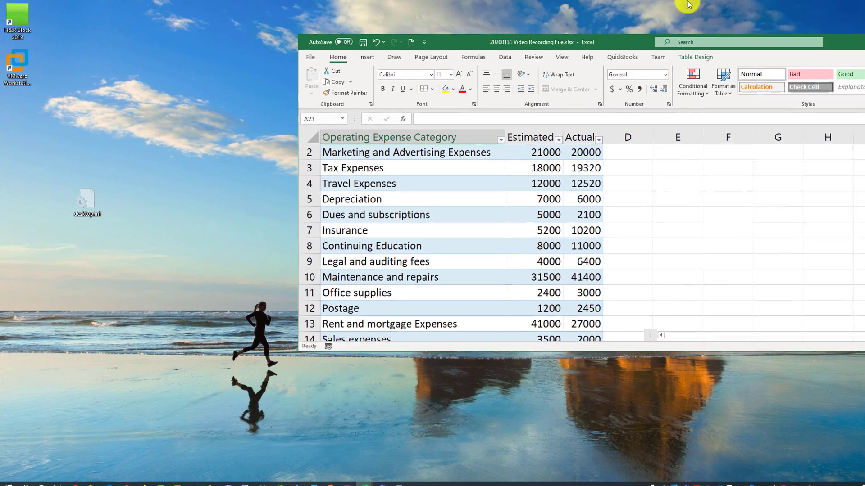
{"action": "left_click_drag", "start_coordinate": [714, 23], "coordinate": [566, 23]}
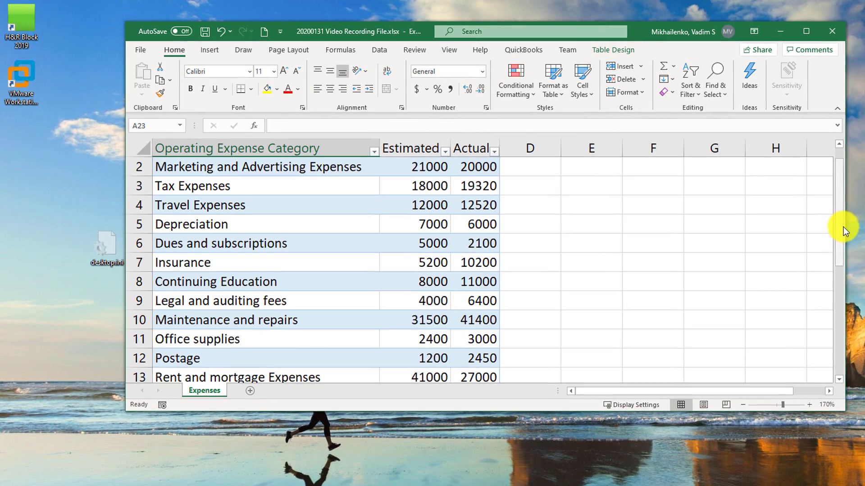
{"action": "scroll", "coordinate": [814, 221], "scroll_direction": "down", "scroll_amount": 1}
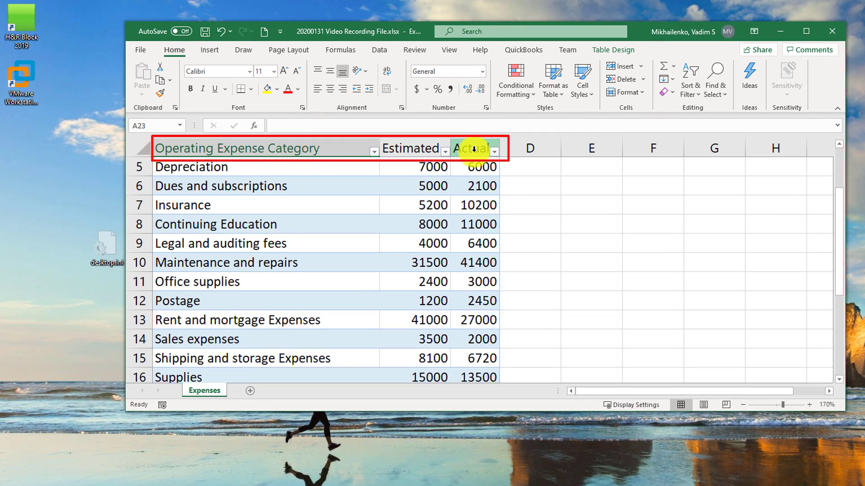
{"action": "left_click_drag", "start_coordinate": [841, 253], "coordinate": [844, 204]}
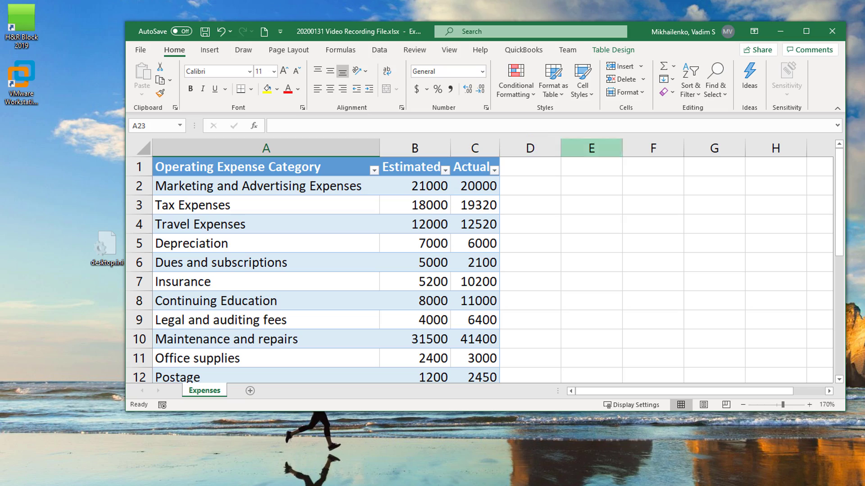
{"action": "left_click_drag", "start_coordinate": [839, 211], "coordinate": [837, 217]}
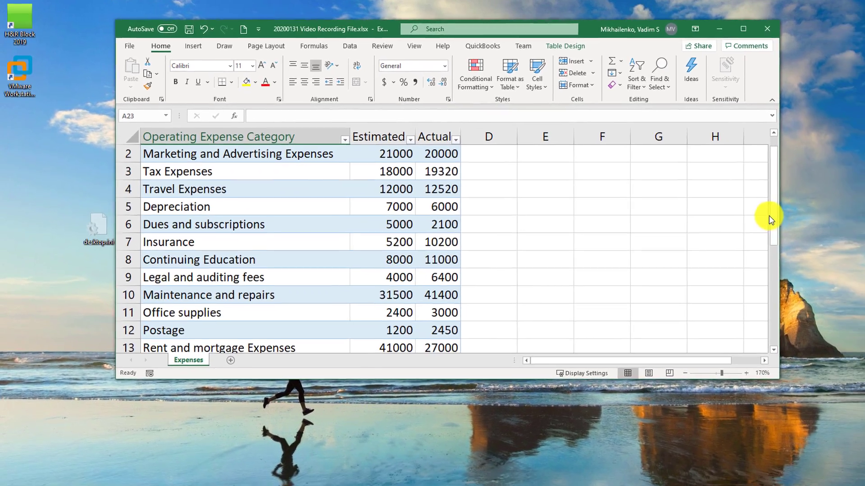
{"action": "left_click_drag", "start_coordinate": [769, 219], "coordinate": [777, 308]}
{"action": "left_click_drag", "start_coordinate": [677, 269], "coordinate": [675, 290]}
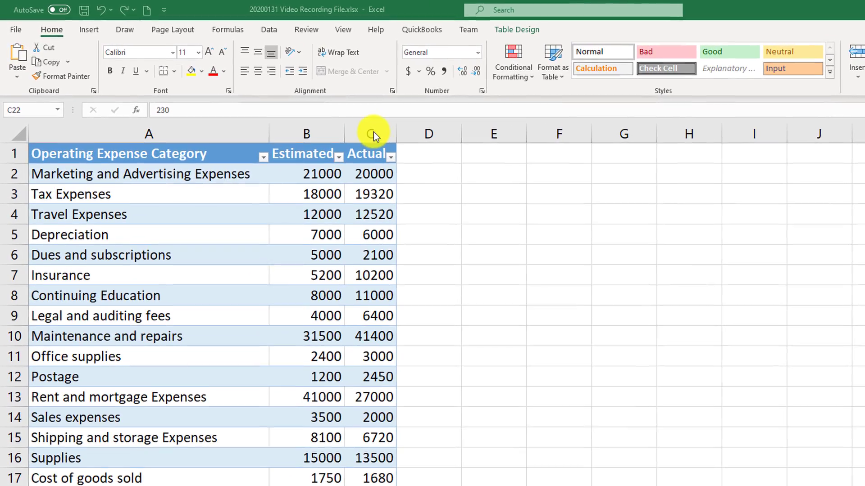
{"action": "left_click", "coordinate": [348, 124]}
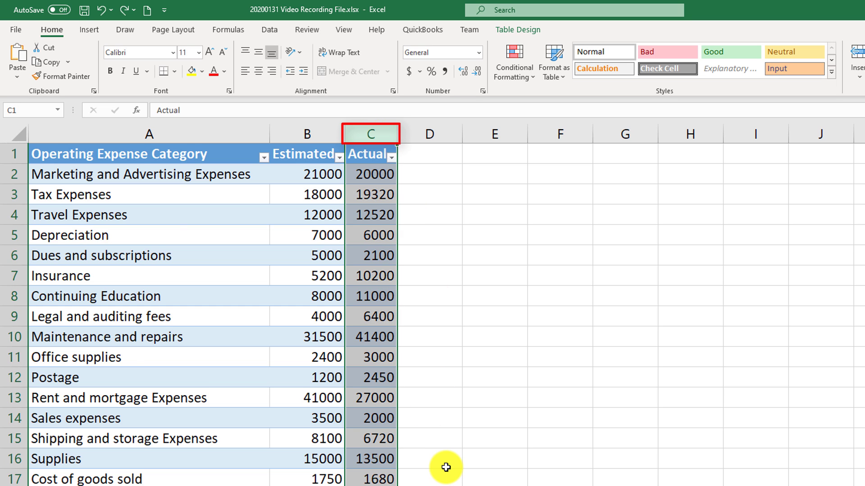
Open Data Validation for the Actual column and review its Settings, Input Message and Error Alert tabs
{"action": "scroll", "coordinate": [446, 467], "scroll_direction": "down", "scroll_amount": 1}
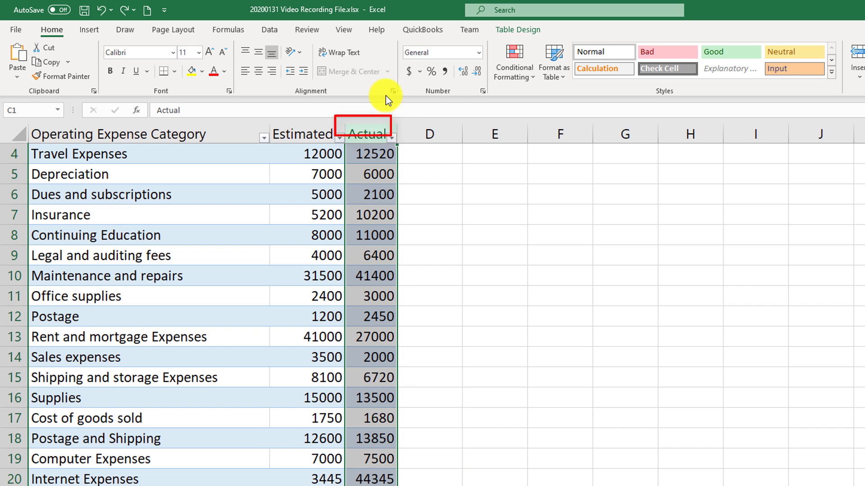
{"action": "left_click", "coordinate": [275, 31]}
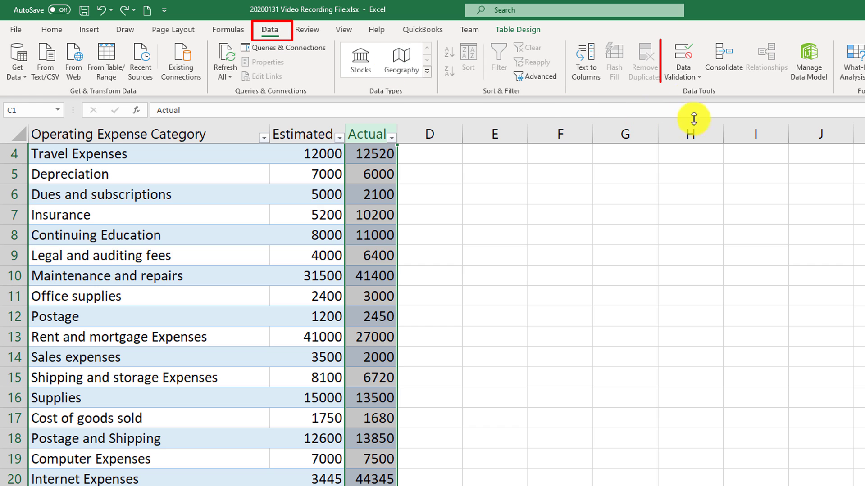
{"action": "left_click", "coordinate": [682, 68]}
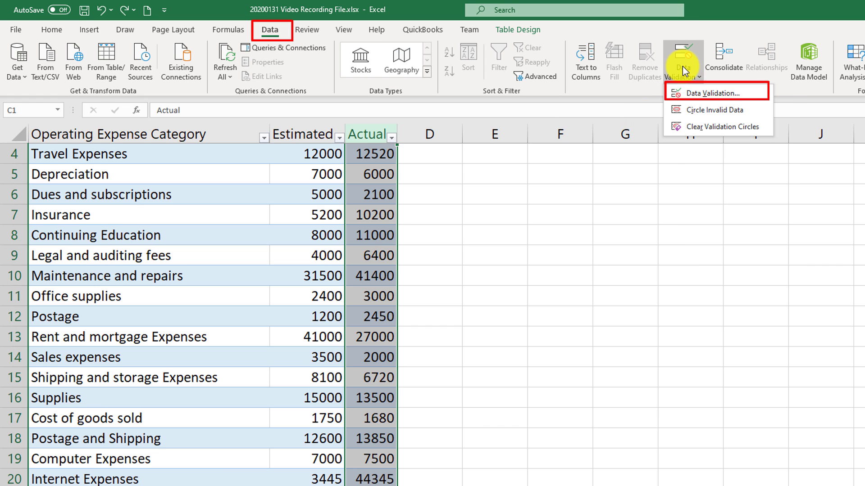
{"action": "left_click", "coordinate": [697, 99]}
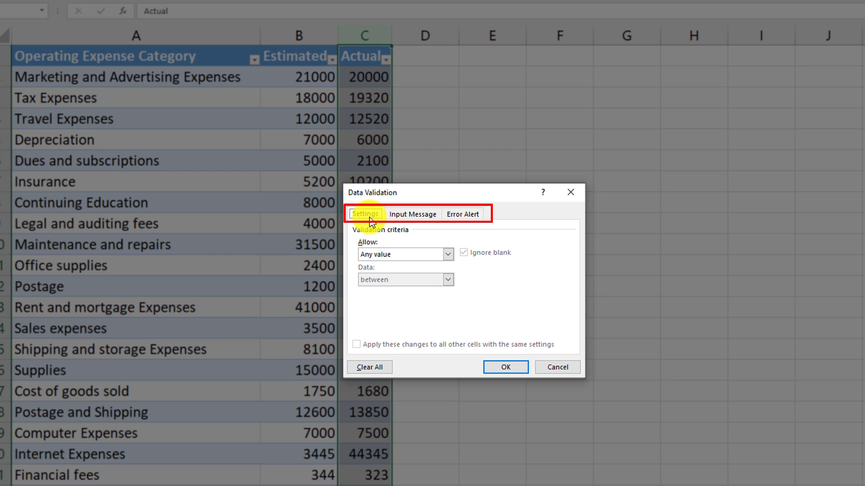
{"action": "left_click", "coordinate": [449, 255]}
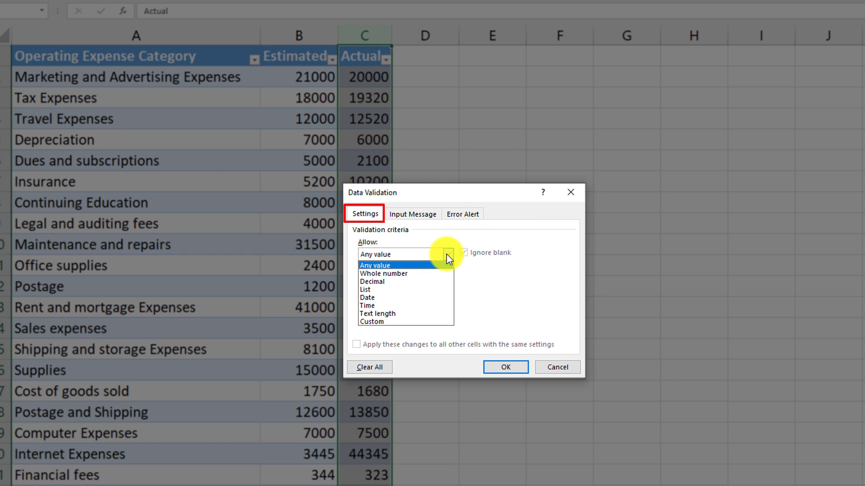
{"action": "left_click", "coordinate": [426, 218]}
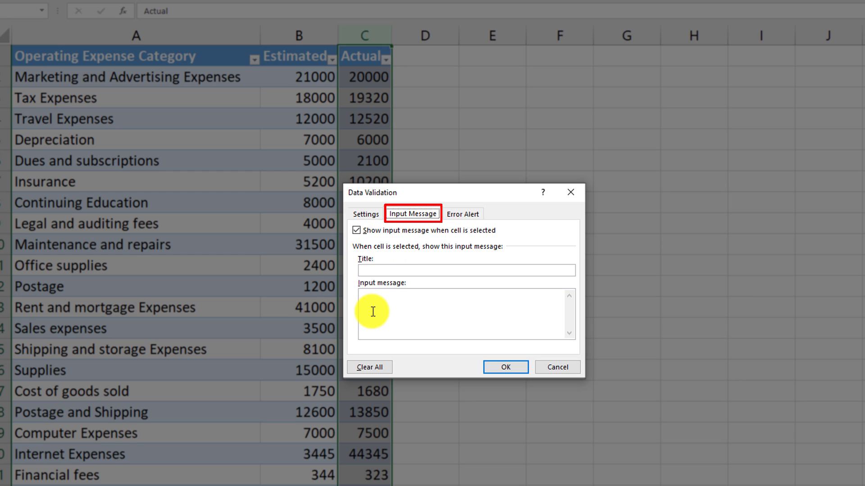
{"action": "left_click", "coordinate": [462, 215]}
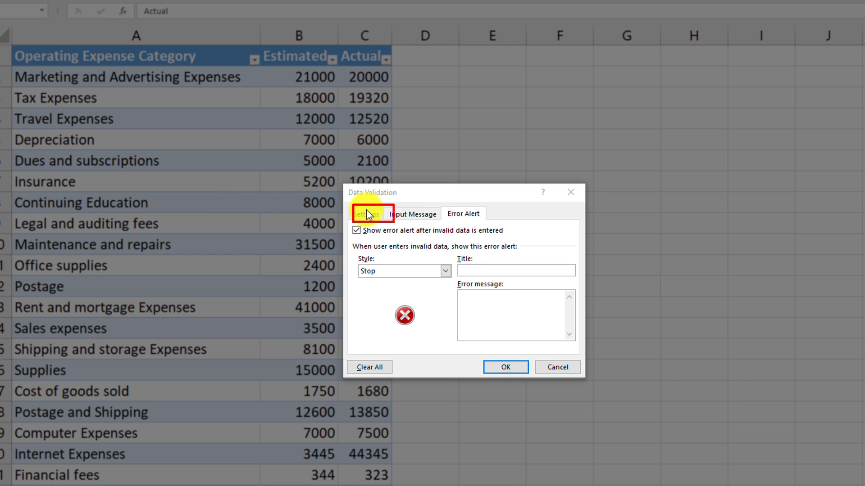
{"action": "left_click", "coordinate": [367, 216]}
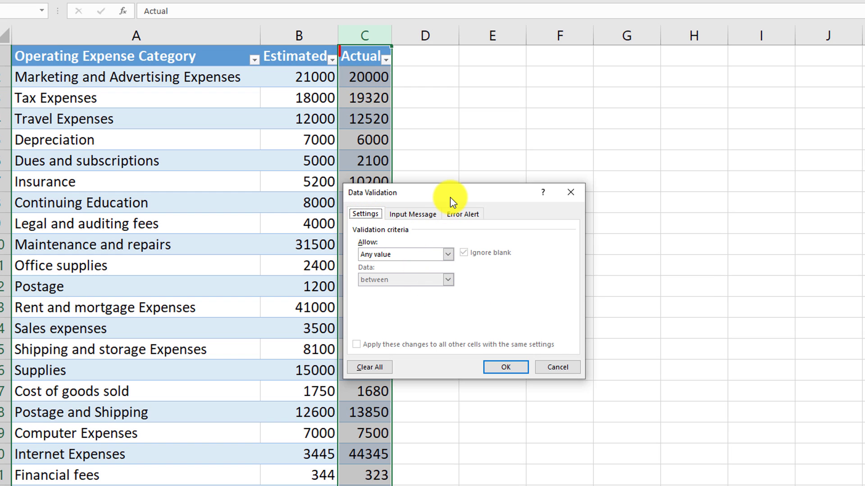
{"action": "left_click_drag", "start_coordinate": [450, 198], "coordinate": [611, 172]}
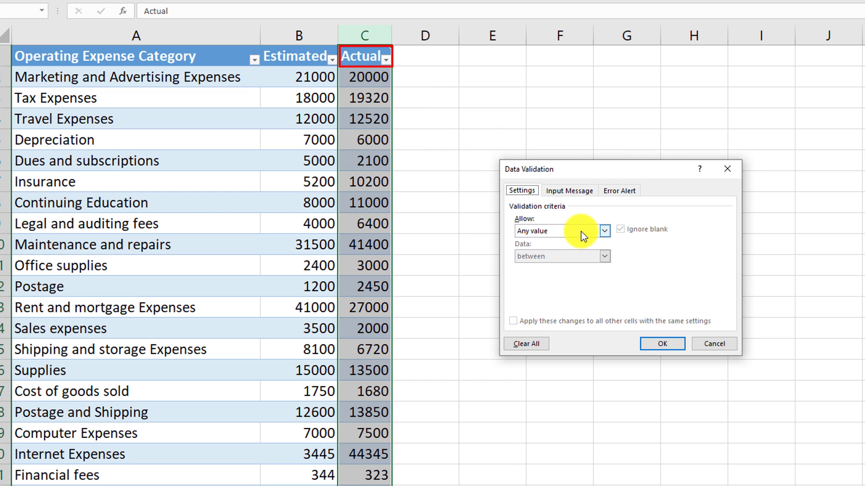
Allow only whole numbers between 0 and 1000000 in the Actual column
{"action": "left_click", "coordinate": [605, 232]}
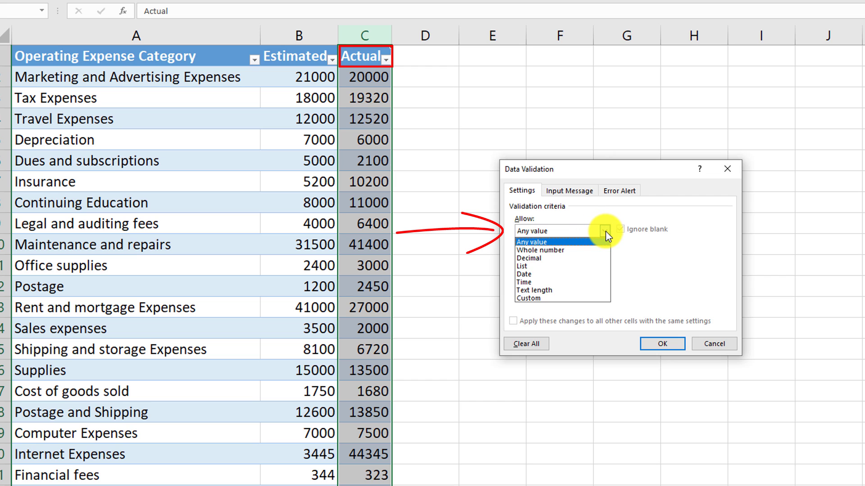
{"action": "left_click", "coordinate": [570, 250]}
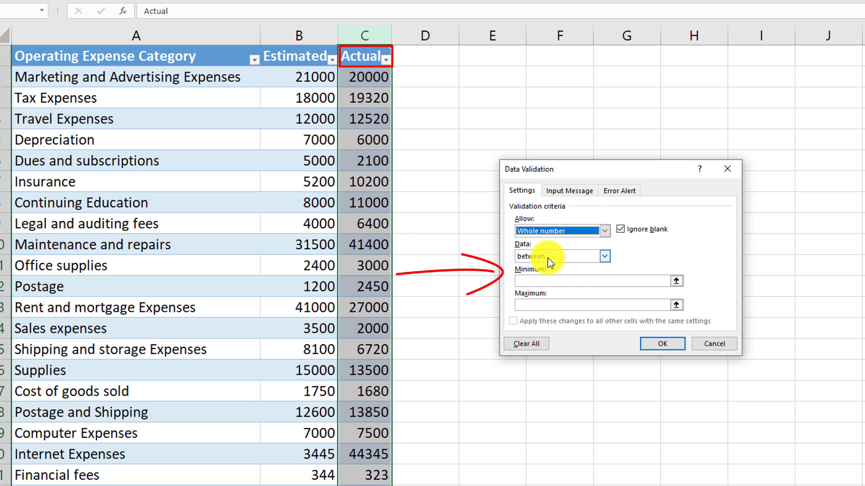
{"action": "left_click", "coordinate": [526, 281]}
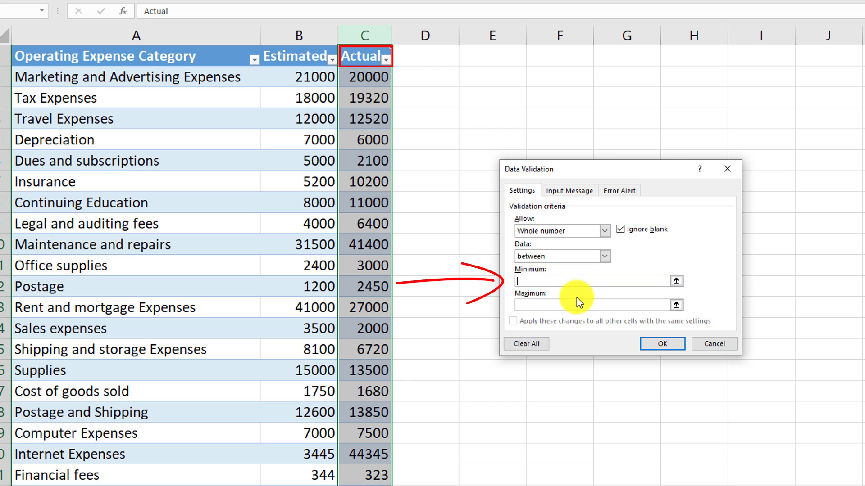
{"action": "type", "text": "0"}
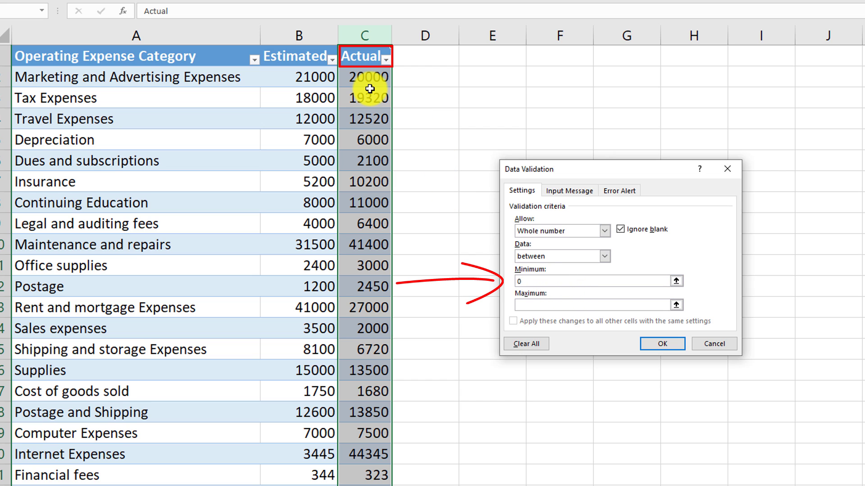
{"action": "left_click", "coordinate": [533, 305]}
{"action": "type", "text": "1000"}
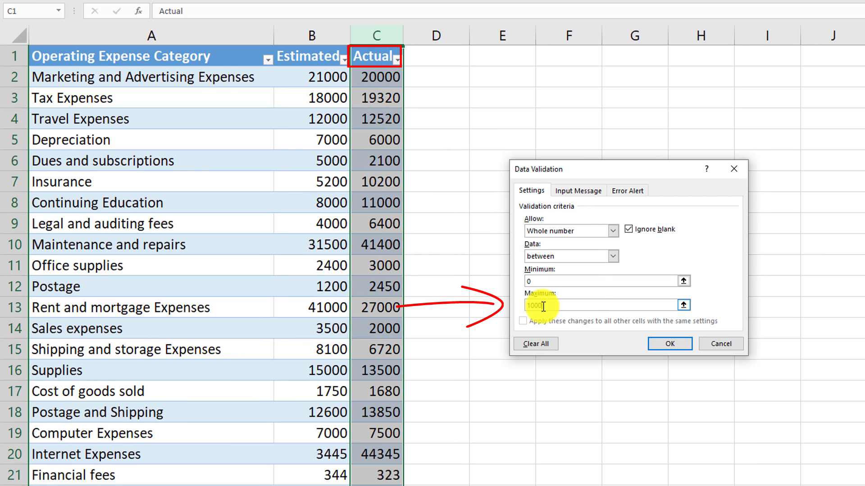
{"action": "type", "text": "000"}
{"action": "left_click_drag", "start_coordinate": [660, 172], "coordinate": [588, 177]}
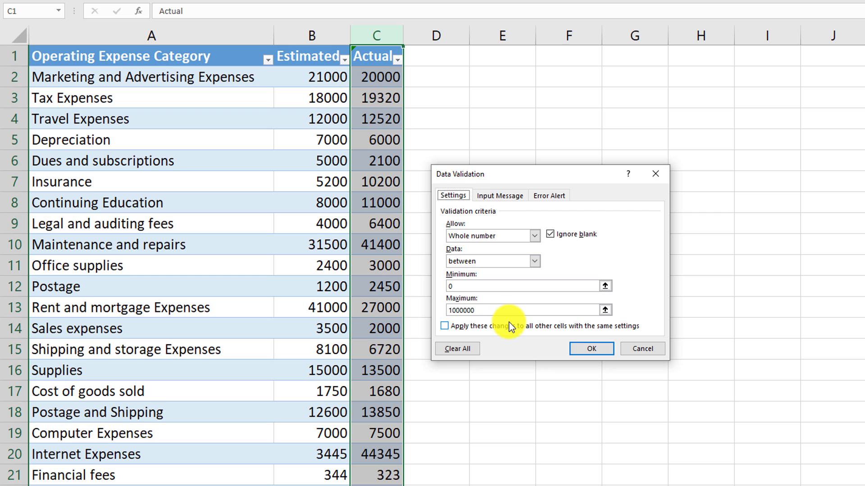
{"action": "left_click", "coordinate": [512, 200]}
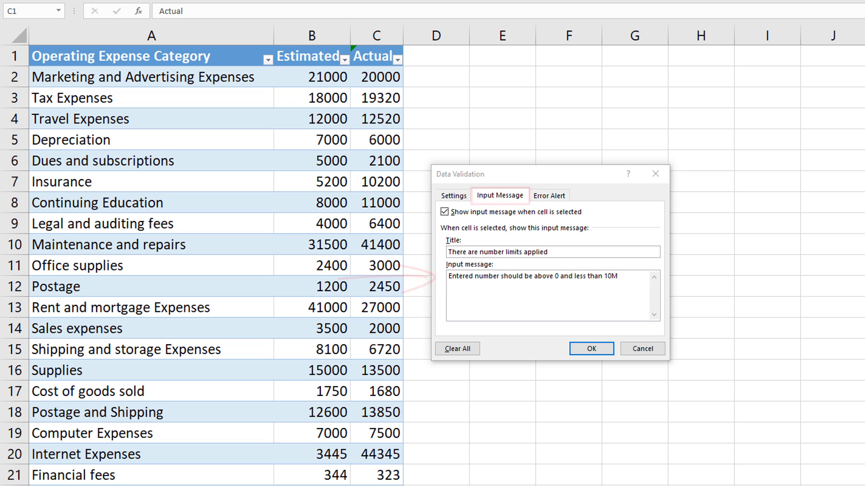
Keep a Stop error alert titled 'Please fix the error' and apply the Actual column validation
{"action": "left_click_drag", "start_coordinate": [584, 166], "coordinate": [578, 161]}
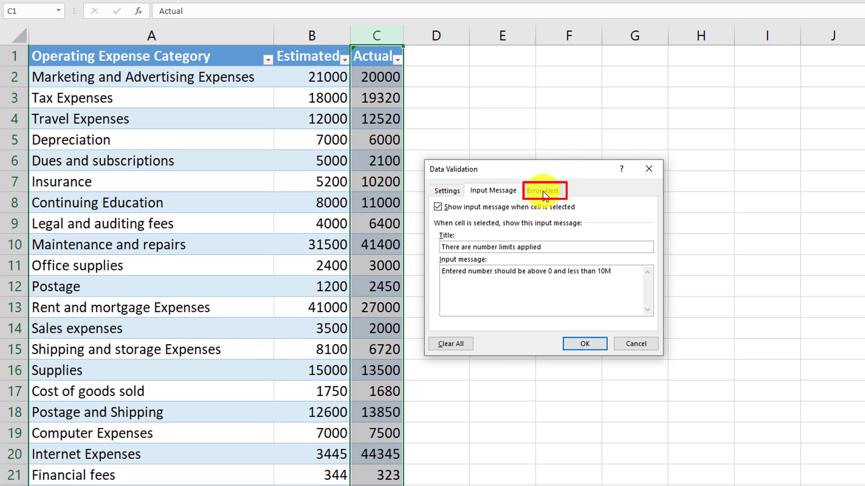
{"action": "left_click", "coordinate": [549, 195]}
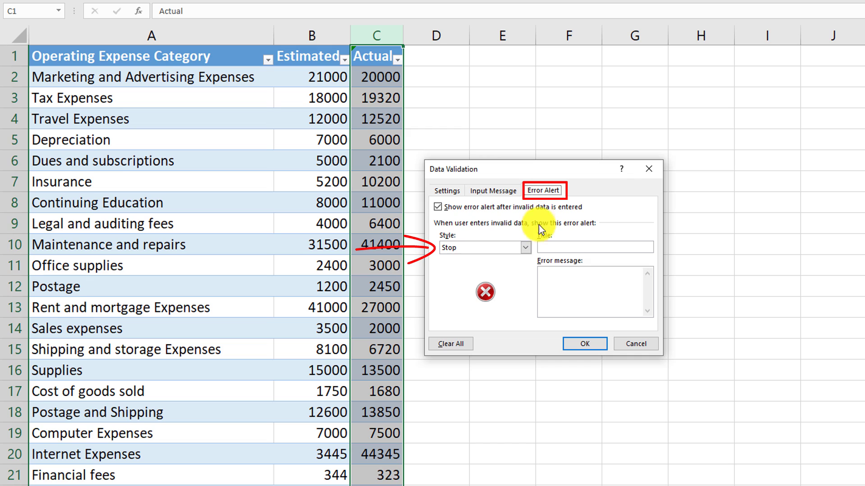
{"action": "left_click", "coordinate": [525, 248]}
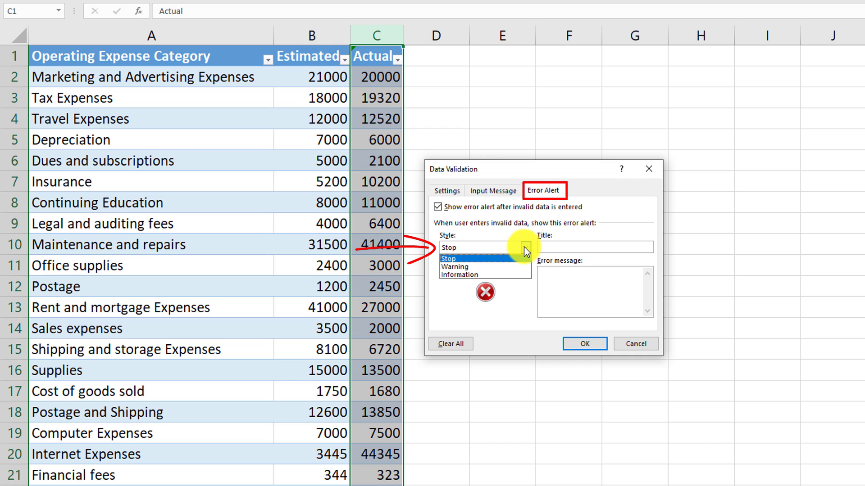
{"action": "left_click", "coordinate": [454, 259]}
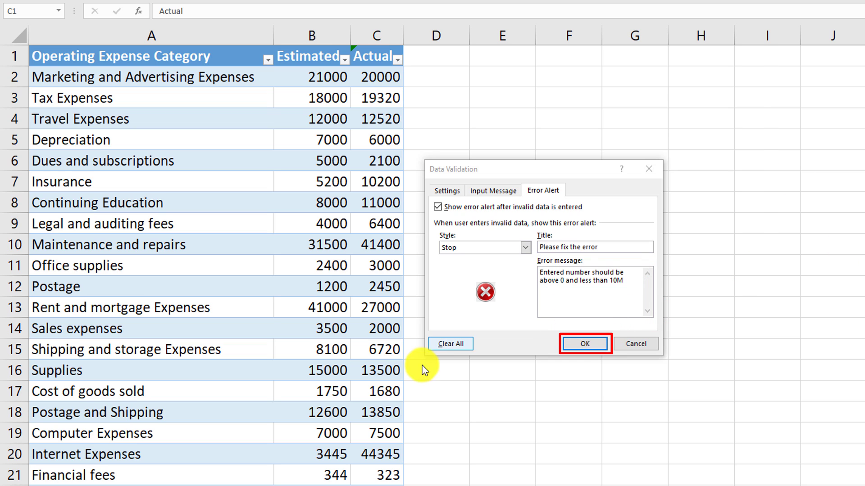
{"action": "left_click", "coordinate": [585, 345]}
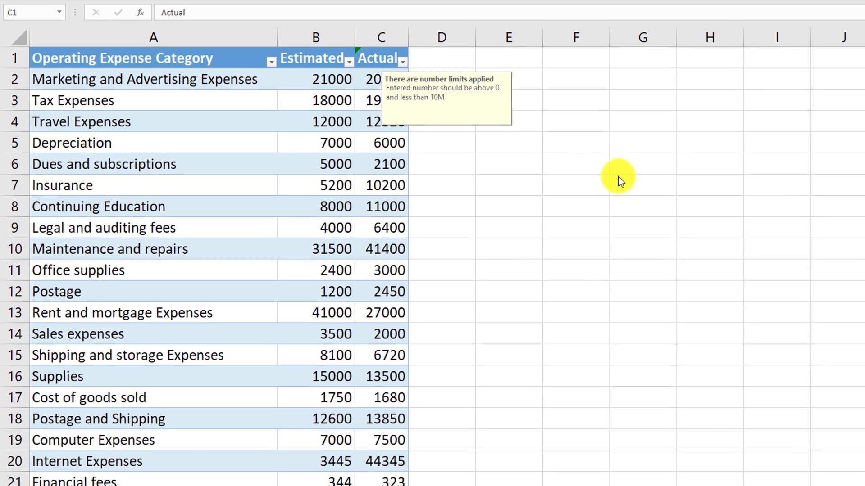
Add an Other row with 34 estimated and 33 actual after validation rejects the text 'wds'
{"action": "scroll", "coordinate": [613, 175], "scroll_direction": "down", "scroll_amount": 1}
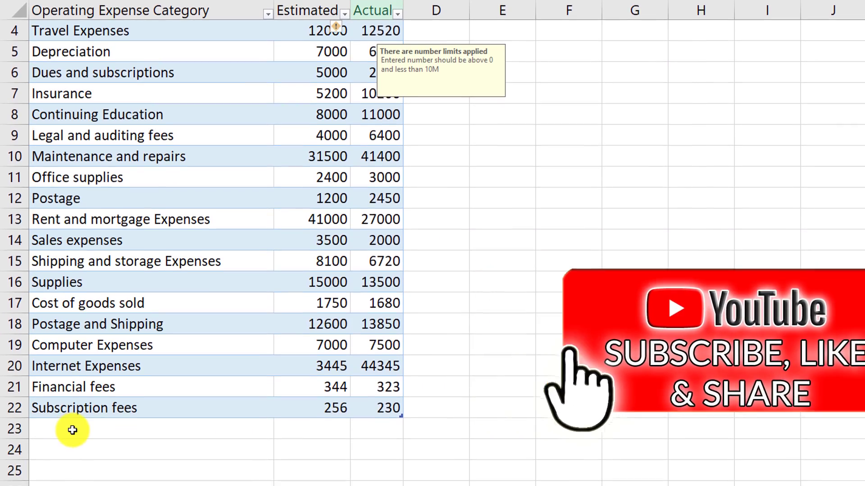
{"action": "left_click", "coordinate": [72, 429]}
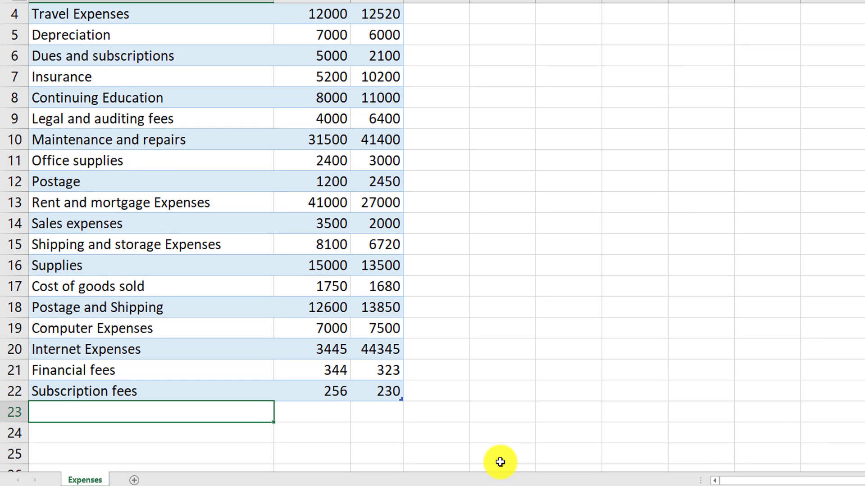
{"action": "key", "text": "Tab"}
{"action": "type", "text": "34"}
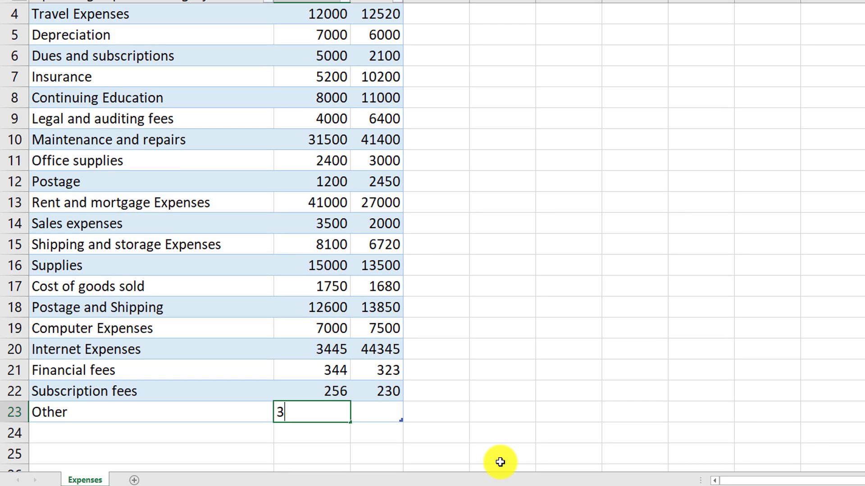
{"action": "key", "text": "Tab"}
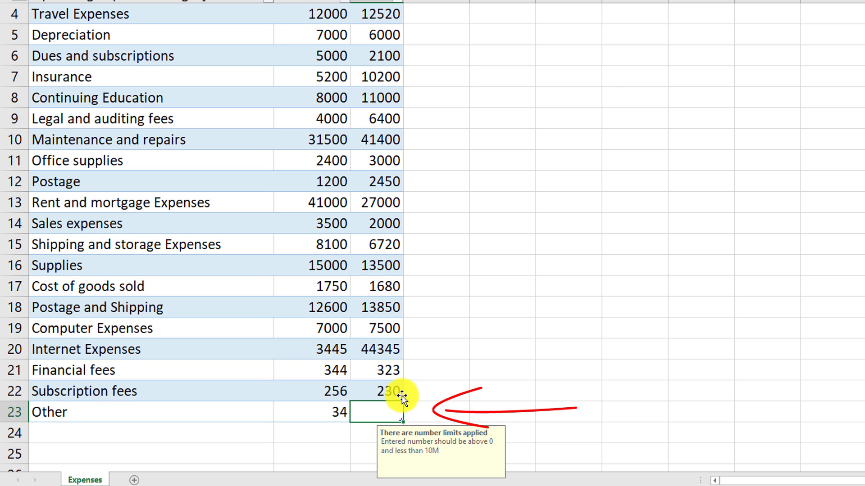
{"action": "type", "text": "wds"}
{"action": "key", "text": "Return"}
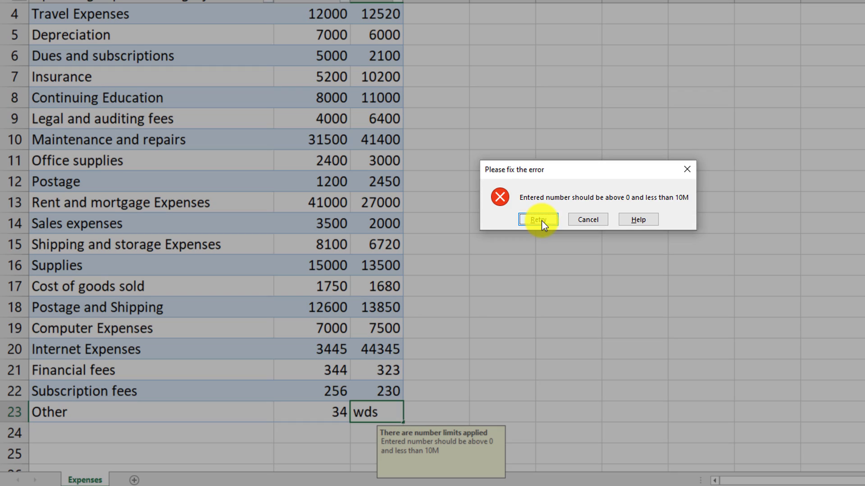
{"action": "left_click", "coordinate": [540, 220]}
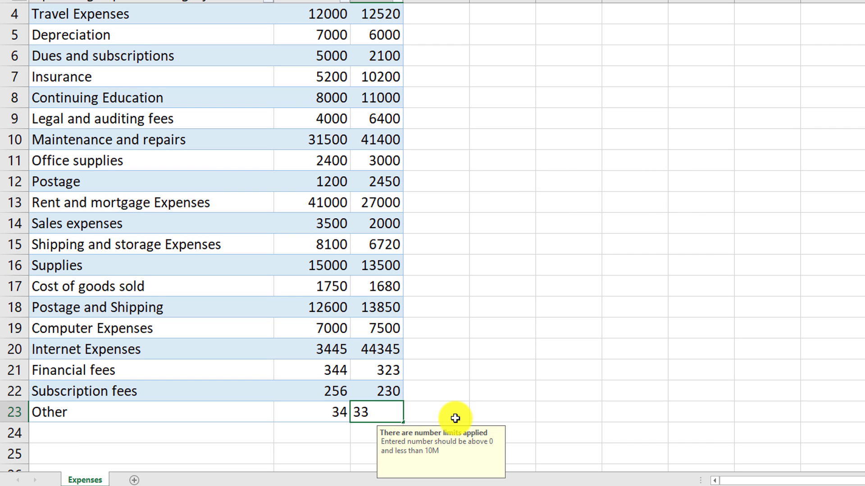
{"action": "key", "text": "Tab"}
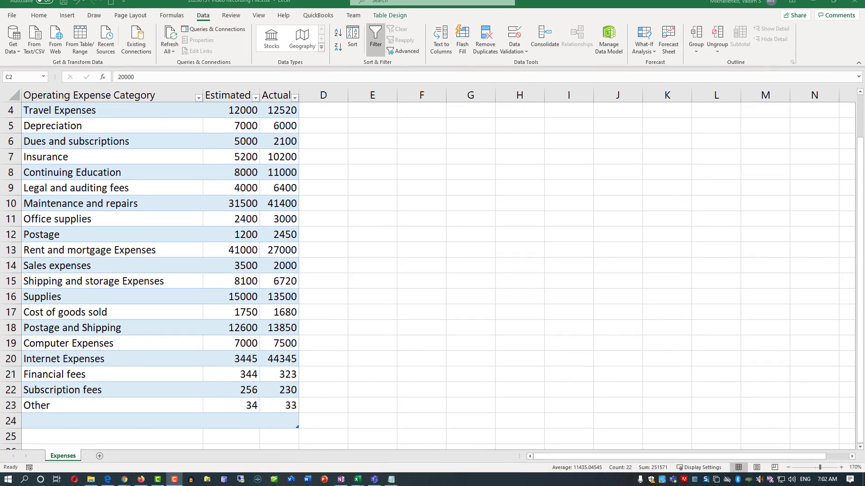
Change the Actual cell C3's validation to allow any value
{"action": "scroll", "coordinate": [281, 144], "scroll_direction": "up", "scroll_amount": 1}
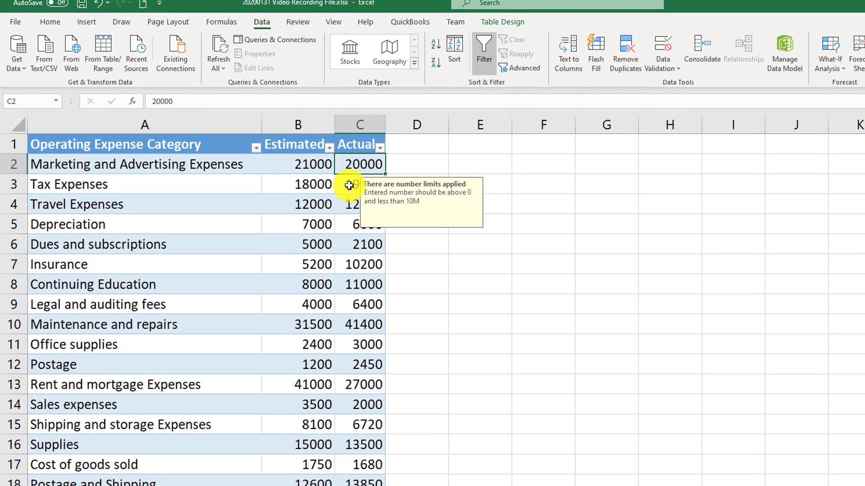
{"action": "left_click", "coordinate": [354, 184]}
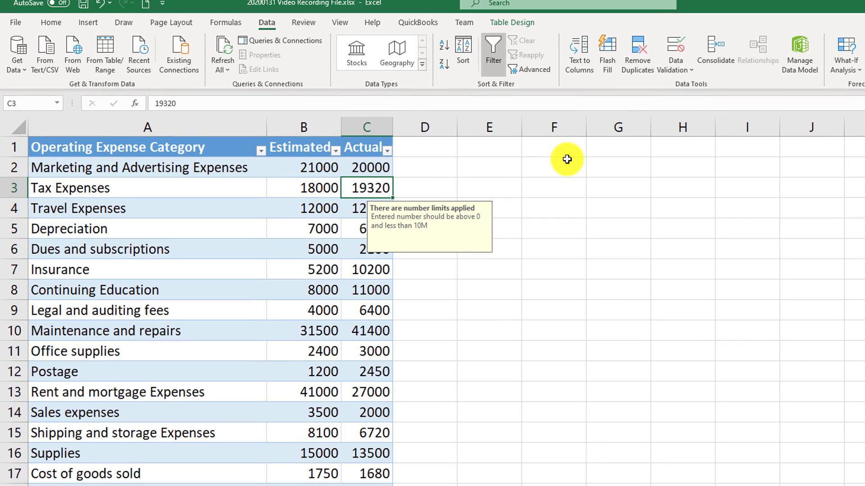
{"action": "left_click", "coordinate": [677, 47]}
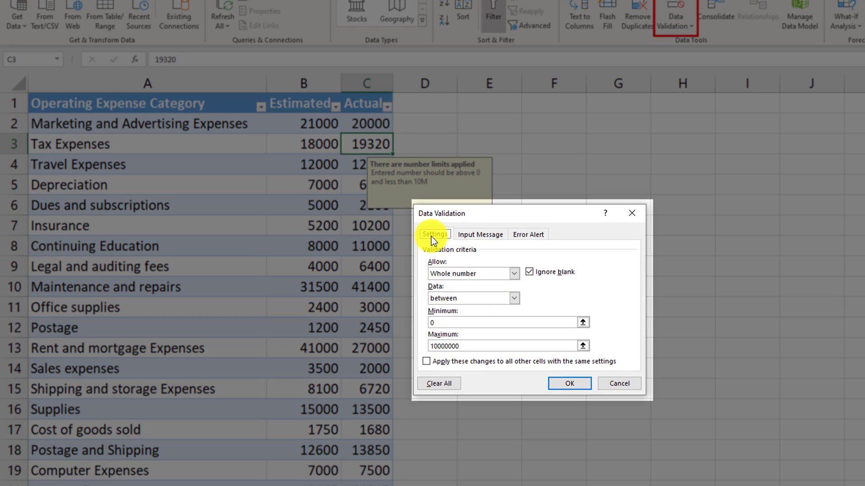
{"action": "left_click", "coordinate": [514, 273]}
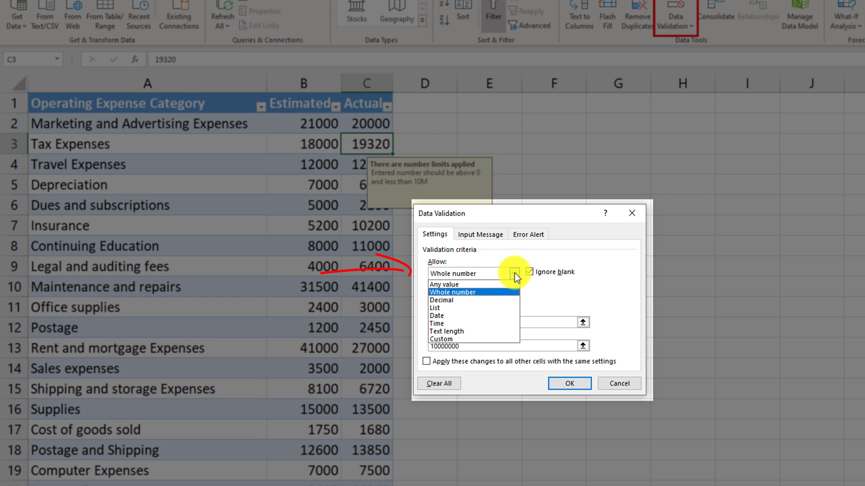
{"action": "left_click", "coordinate": [451, 286]}
Clear the input message title and text and stop showing an input message
{"action": "left_click", "coordinate": [482, 234]}
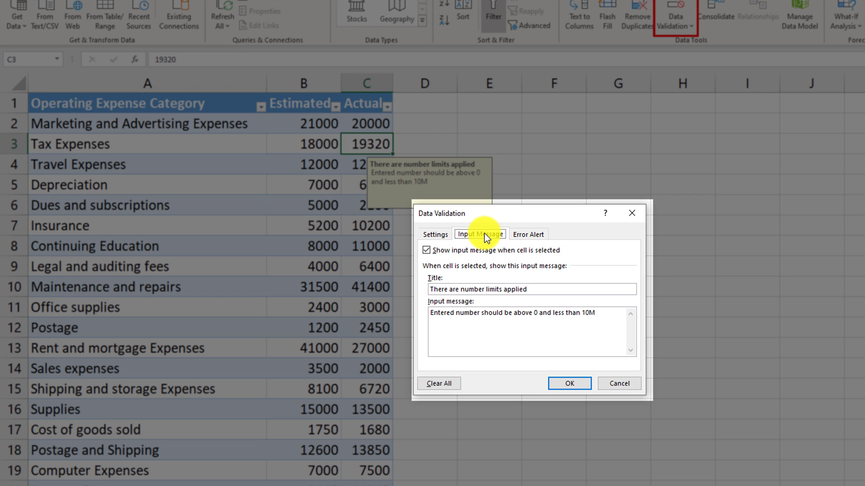
{"action": "left_click_drag", "start_coordinate": [528, 289], "coordinate": [428, 289]}
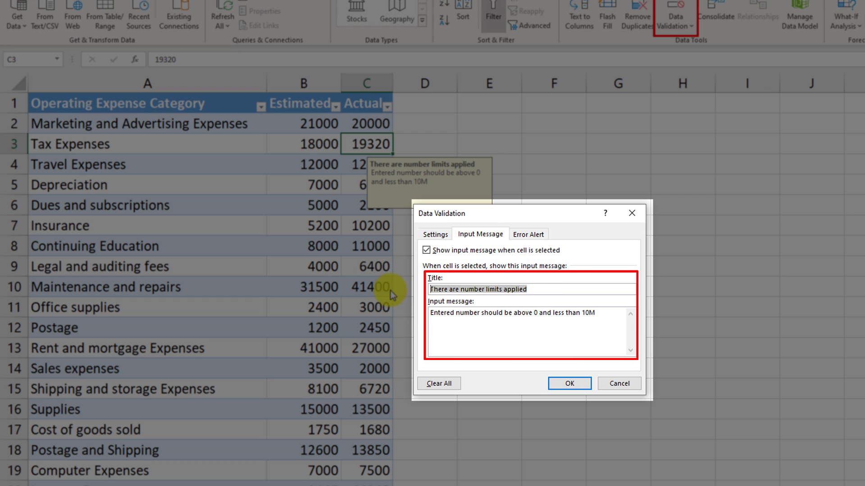
{"action": "key", "text": "BackSpace"}
{"action": "left_click_drag", "start_coordinate": [596, 313], "coordinate": [431, 314]}
{"action": "key", "text": "BackSpace"}
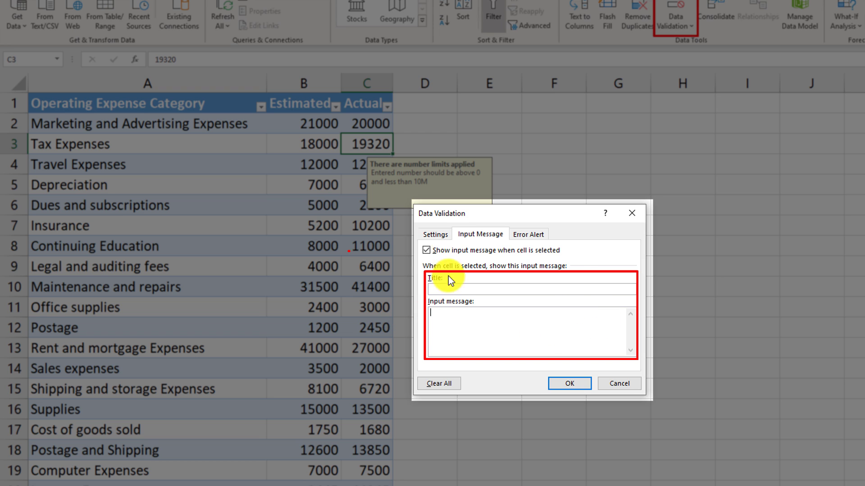
{"action": "left_click", "coordinate": [426, 251]}
Clear the error alert title and message, disable the error alert, and confirm
{"action": "left_click", "coordinate": [525, 235]}
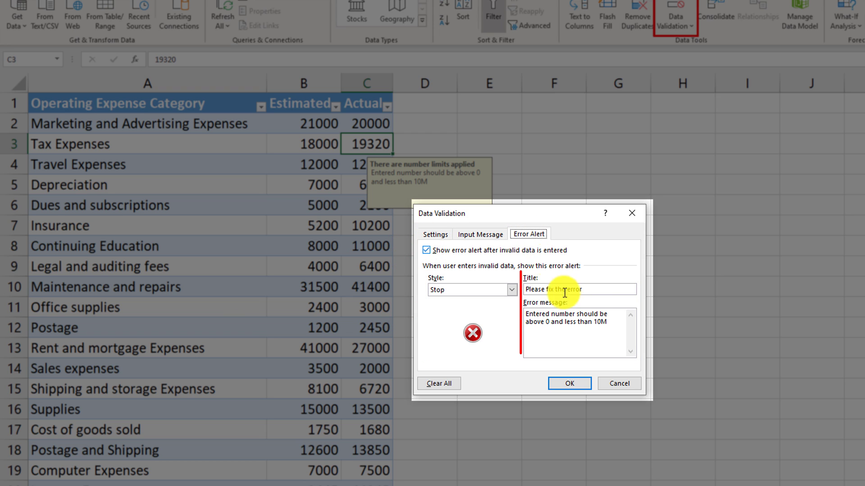
{"action": "left_click_drag", "start_coordinate": [595, 291], "coordinate": [483, 288]}
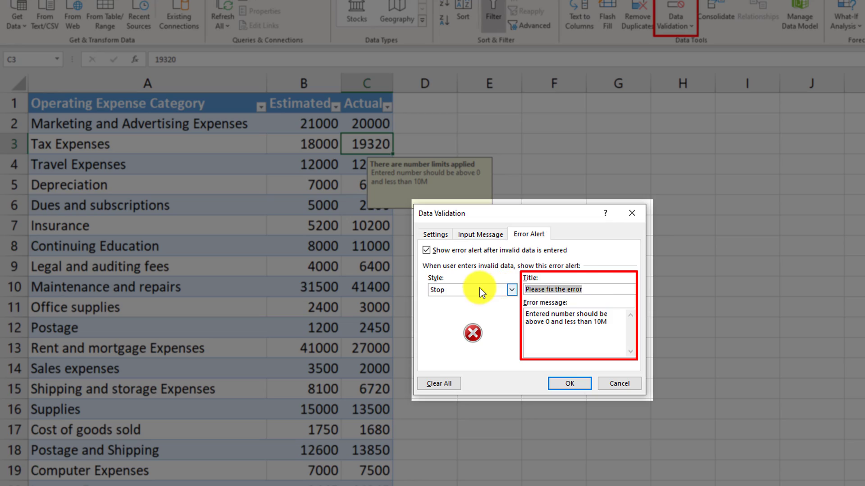
{"action": "key", "text": "BackSpace"}
{"action": "left_click_drag", "start_coordinate": [602, 325], "coordinate": [483, 305]}
{"action": "key", "text": "BackSpace"}
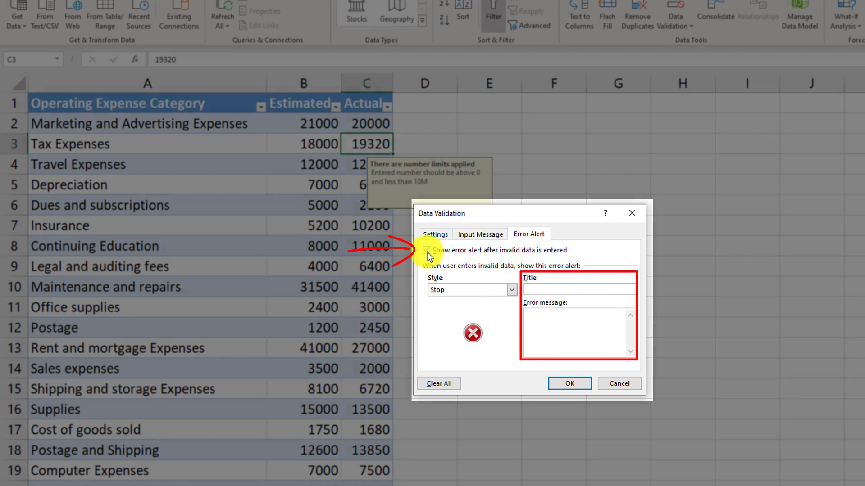
{"action": "left_click", "coordinate": [427, 252]}
{"action": "left_click", "coordinate": [568, 385]}
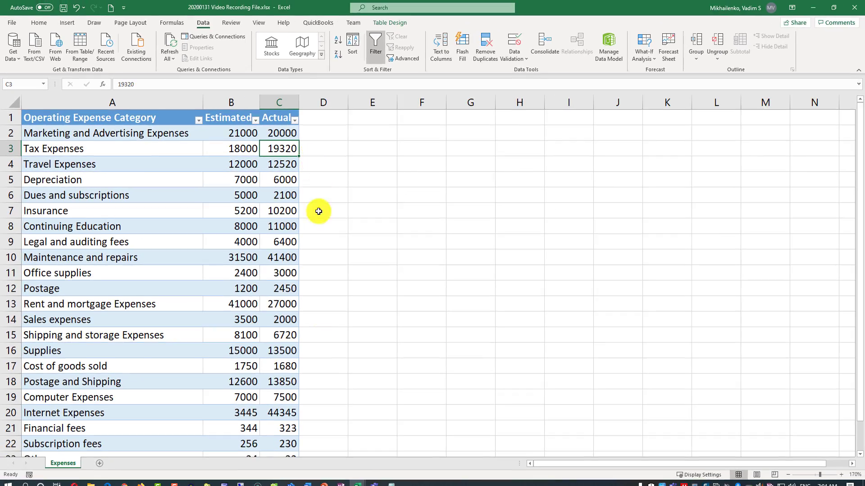
{"action": "scroll", "coordinate": [355, 323], "scroll_direction": "down", "scroll_amount": 1}
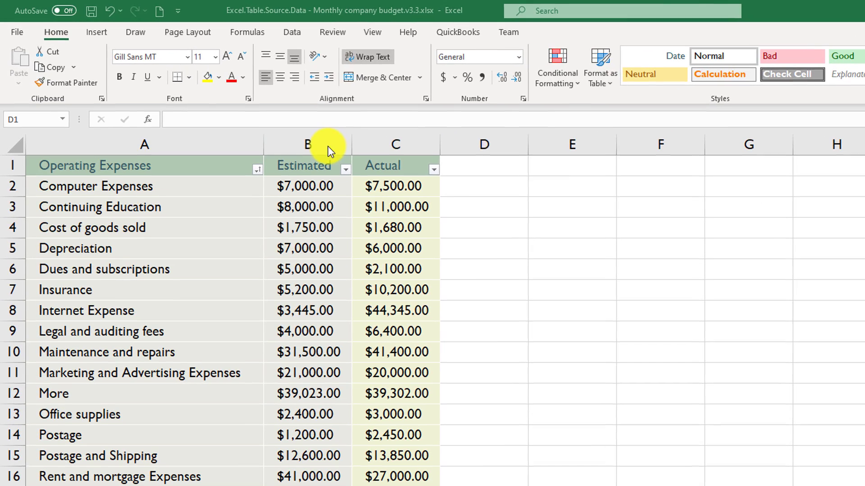
Delete the Estimated column, then undo with Ctrl+Z to restore it
{"action": "left_click", "coordinate": [324, 144]}
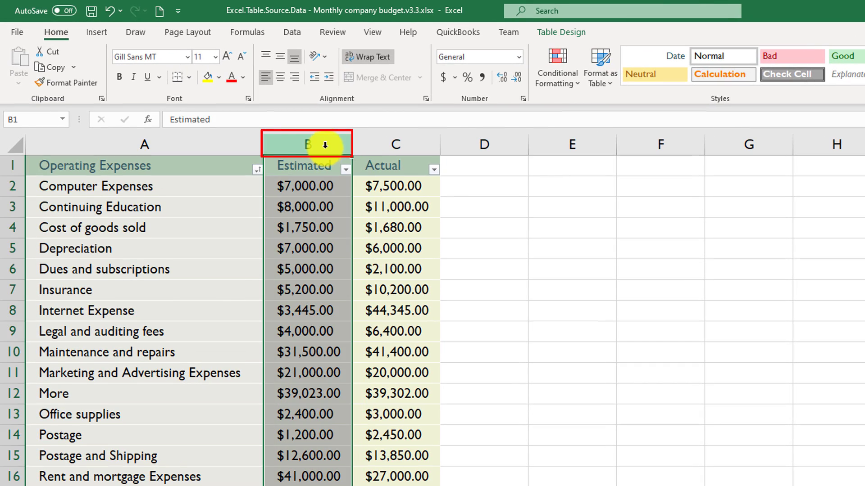
{"action": "right_click", "coordinate": [329, 148]}
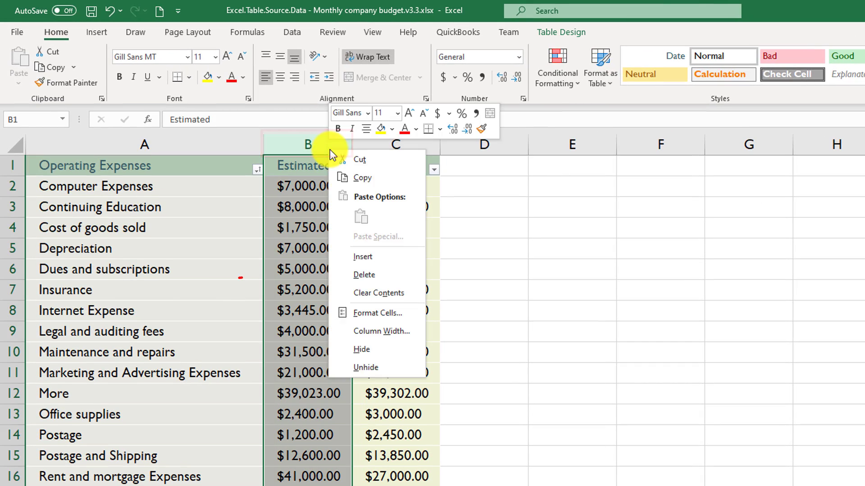
{"action": "left_click", "coordinate": [365, 275]}
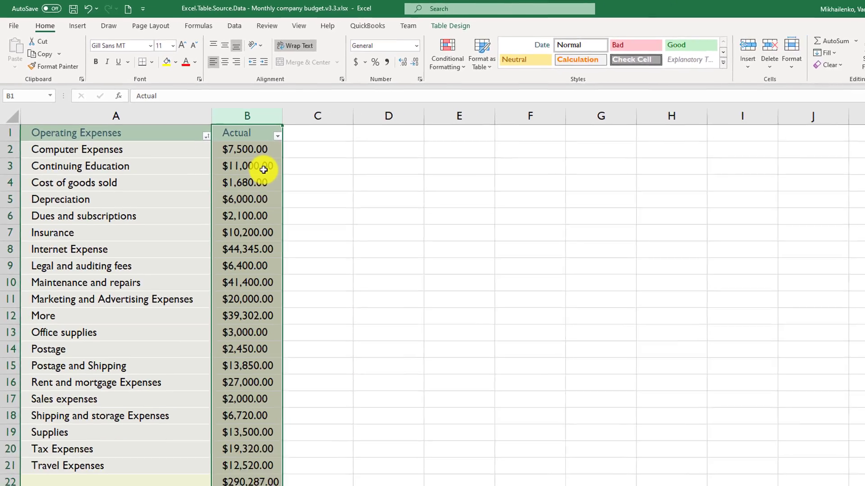
{"action": "key", "text": "ctrl+z"}
{"action": "left_click", "coordinate": [310, 155]}
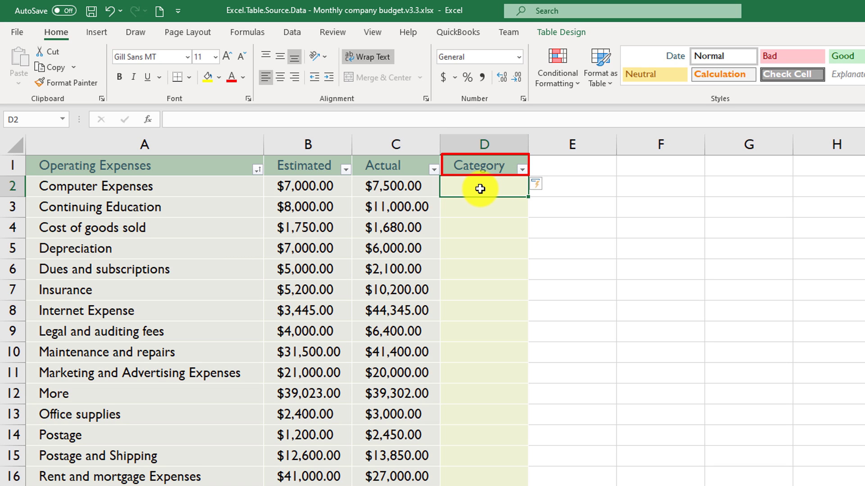
Paste Technology into D2 and D8 and Sales and Marketing into the Sales expenses category cell
{"action": "type", "text": "Technology"}
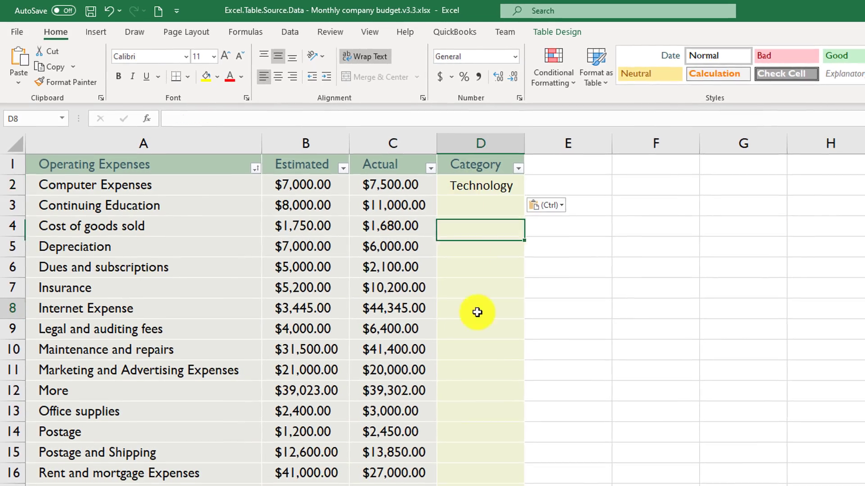
{"action": "left_click", "coordinate": [475, 311]}
{"action": "type", "text": "Technology"}
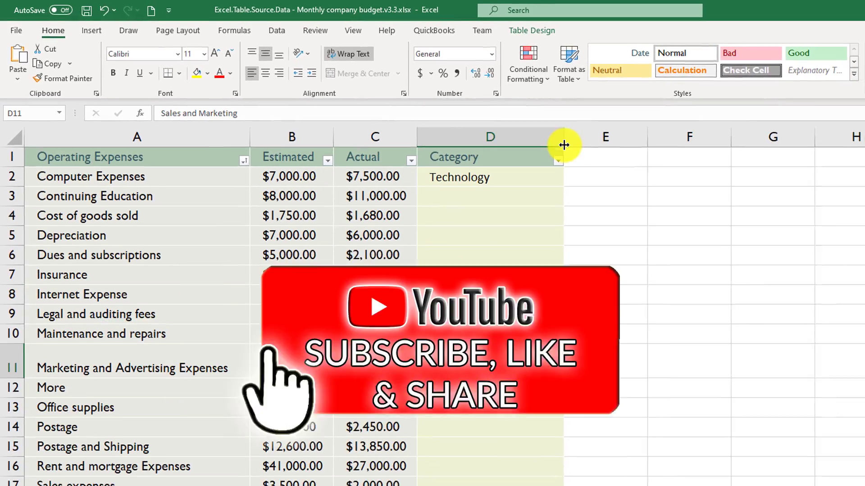
{"action": "left_click", "coordinate": [468, 484]}
{"action": "type", "text": "Sales and Marketing"}
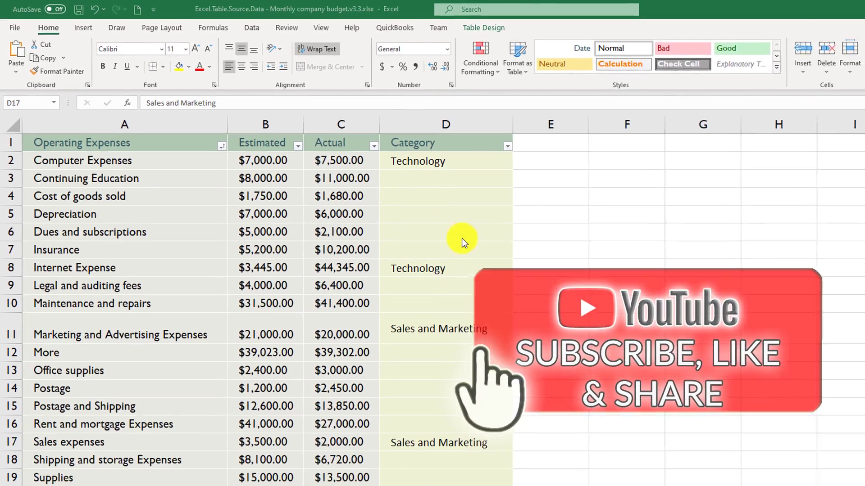
Paste Supplies into the Office supplies and other supplies-related category cells, including D19
{"action": "left_click", "coordinate": [396, 350]}
{"action": "key", "text": "ctrl+v"}
{"action": "left_click", "coordinate": [386, 346]}
{"action": "key", "text": "ctrl+v"}
{"action": "left_click", "coordinate": [386, 361]}
{"action": "key", "text": "ctrl+v"}
{"action": "left_click", "coordinate": [378, 392]}
{"action": "key", "text": "ctrl+v"}
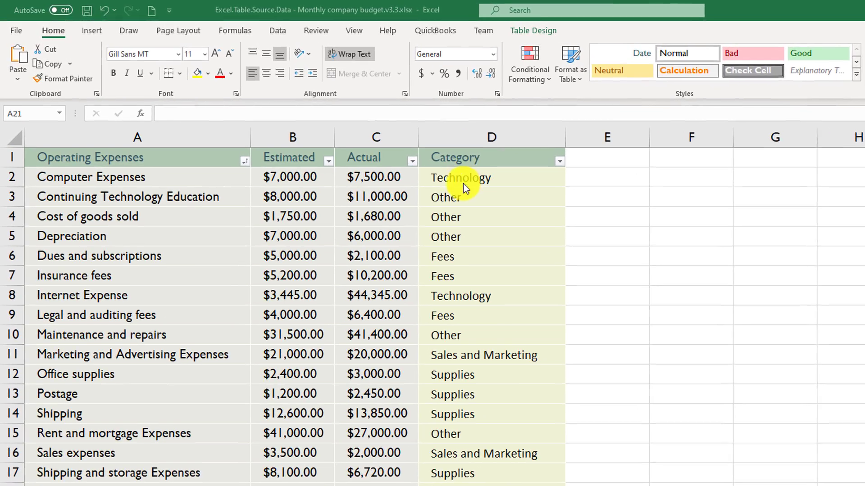
{"action": "left_click", "coordinate": [394, 188]}
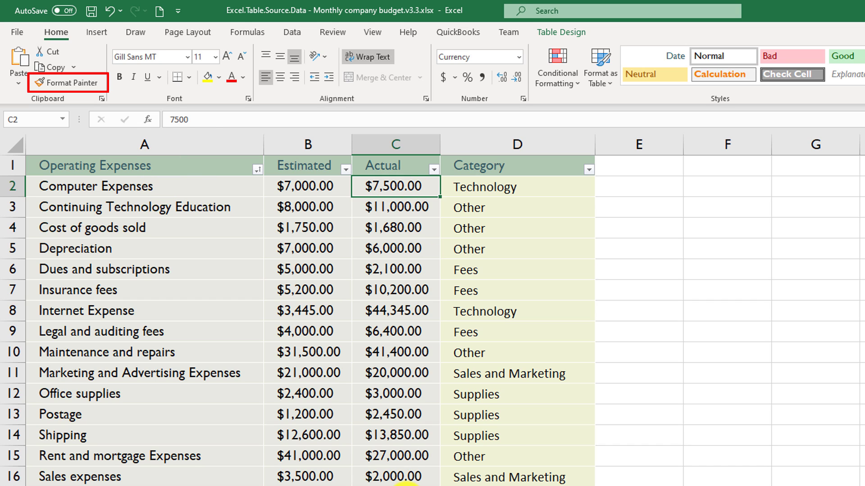
Copy the Actual cell formatting onto the Category cells D2:D20 with Format Painter
{"action": "key", "text": "F2"}
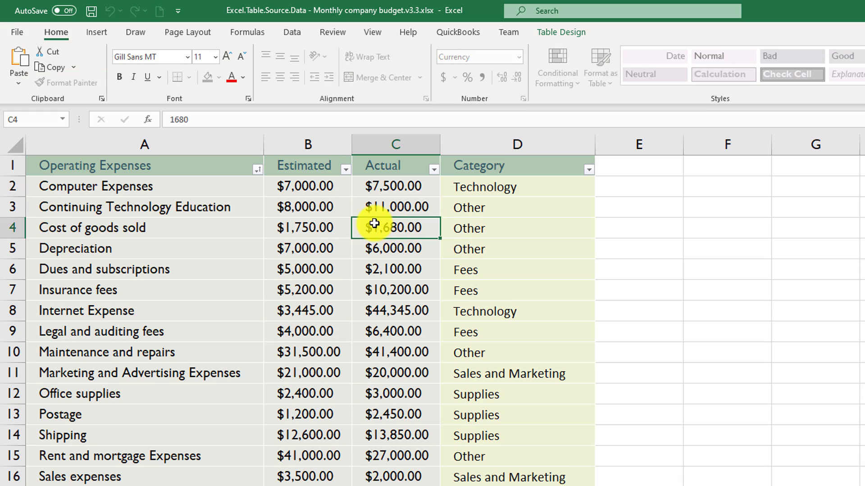
{"action": "left_click", "coordinate": [55, 80]}
{"action": "mouse_move", "coordinate": [478, 187]}
{"action": "left_mouse_down"}
{"action": "mouse_move", "coordinate": [468, 401]}
{"action": "mouse_move", "coordinate": [515, 485]}
{"action": "mouse_move", "coordinate": [509, 485]}
{"action": "left_mouse_up"}
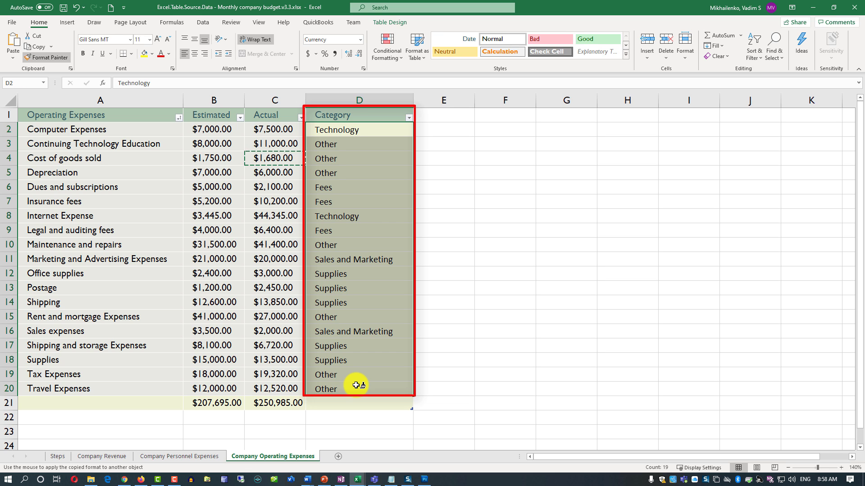
{"action": "left_click_drag", "start_coordinate": [356, 385], "coordinate": [356, 385]}
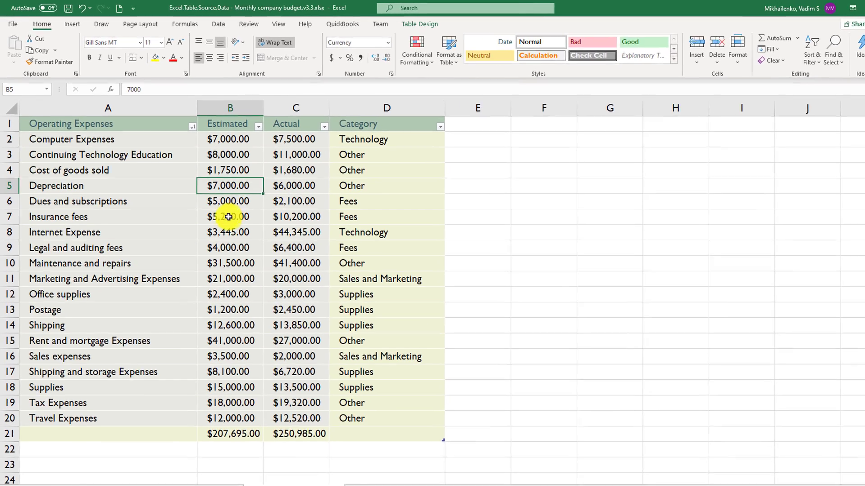
Apply a blue Medium table style to the expense table
{"action": "left_click", "coordinate": [218, 207]}
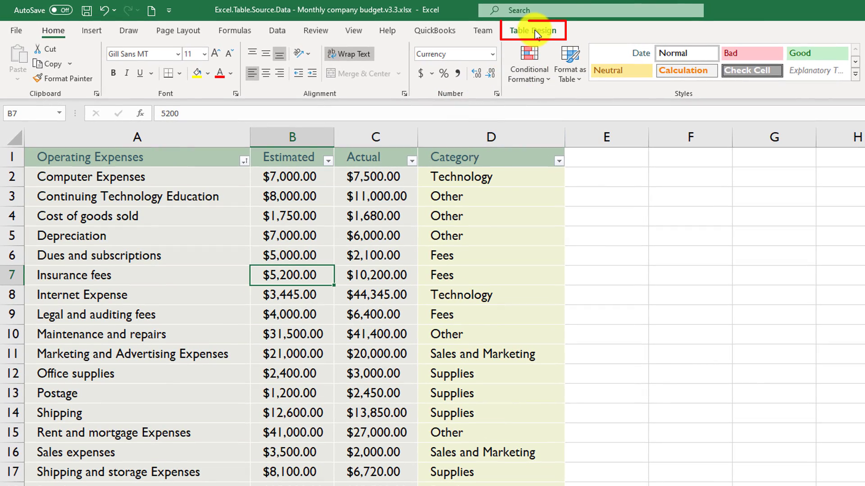
{"action": "left_click", "coordinate": [536, 31]}
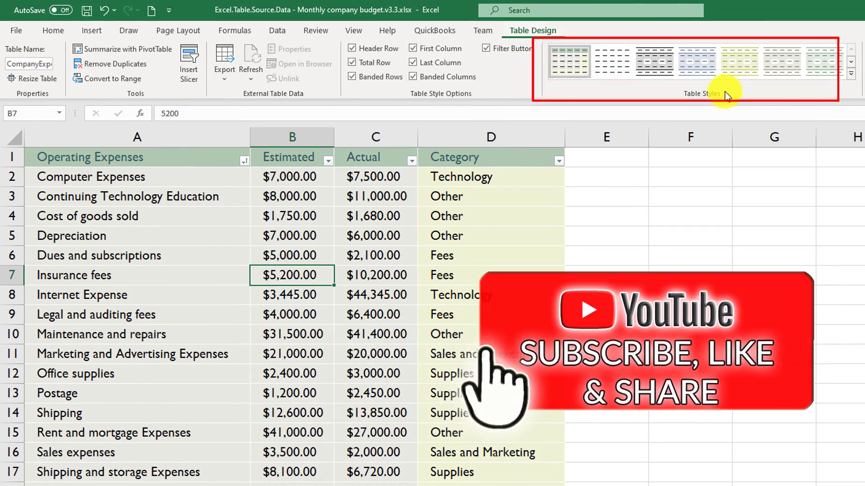
{"action": "left_click", "coordinate": [852, 80]}
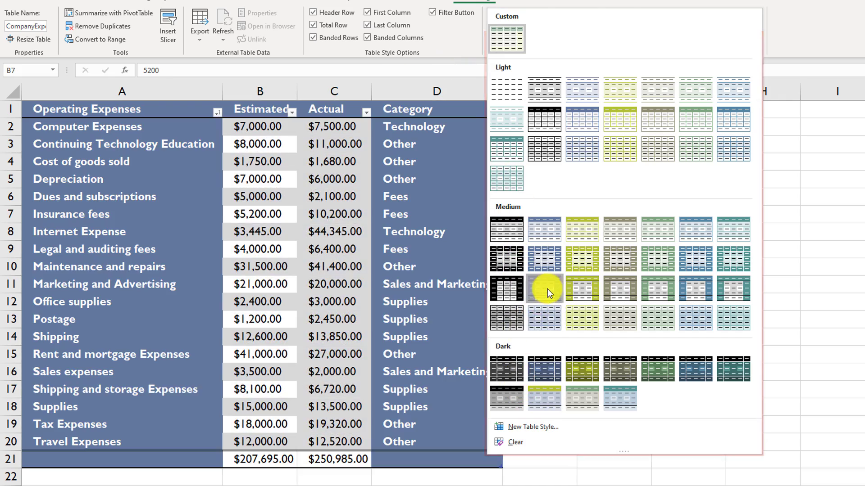
{"action": "left_click", "coordinate": [547, 288]}
Switch to a light yellow-green style, clear the table styling, then start a new custom table style
{"action": "left_click", "coordinate": [758, 51]}
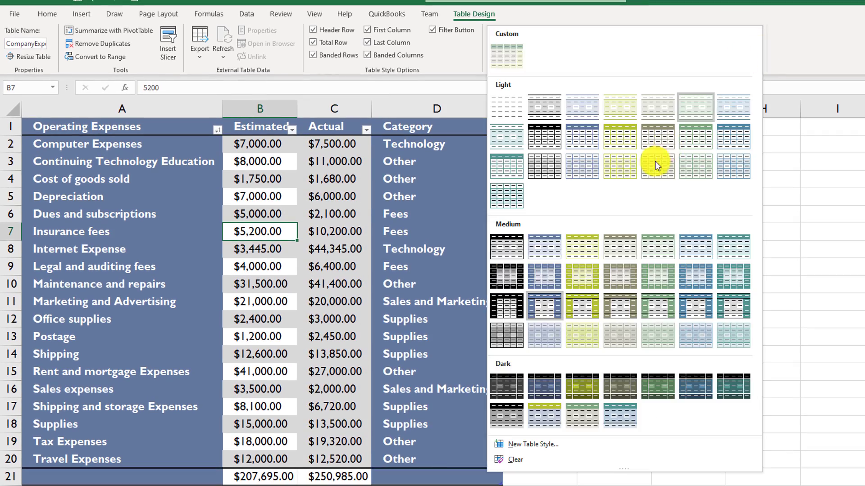
{"action": "left_click", "coordinate": [626, 166]}
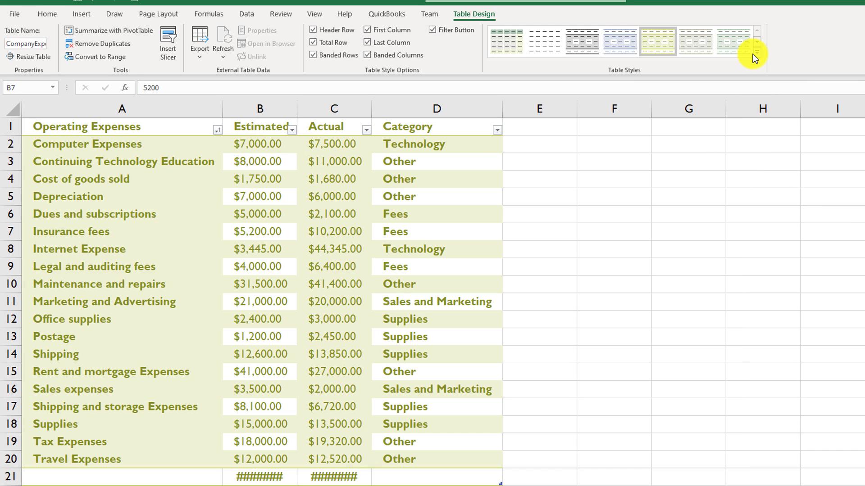
{"action": "left_click", "coordinate": [757, 53]}
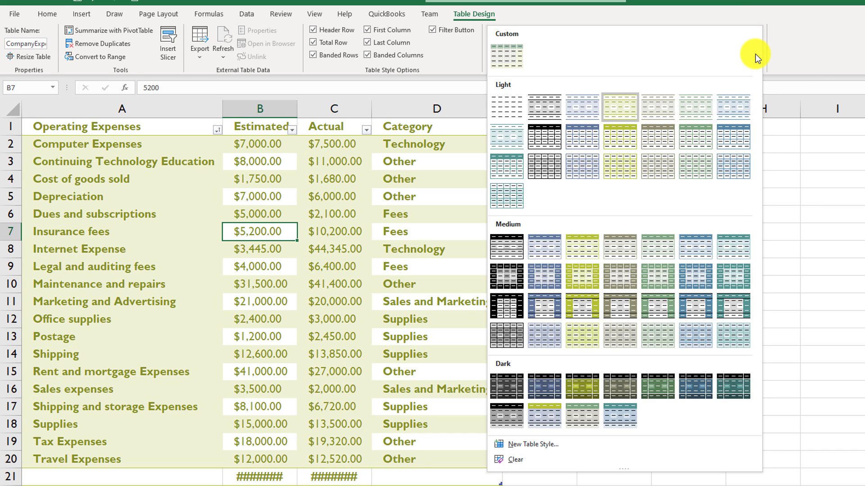
{"action": "left_click", "coordinate": [513, 460]}
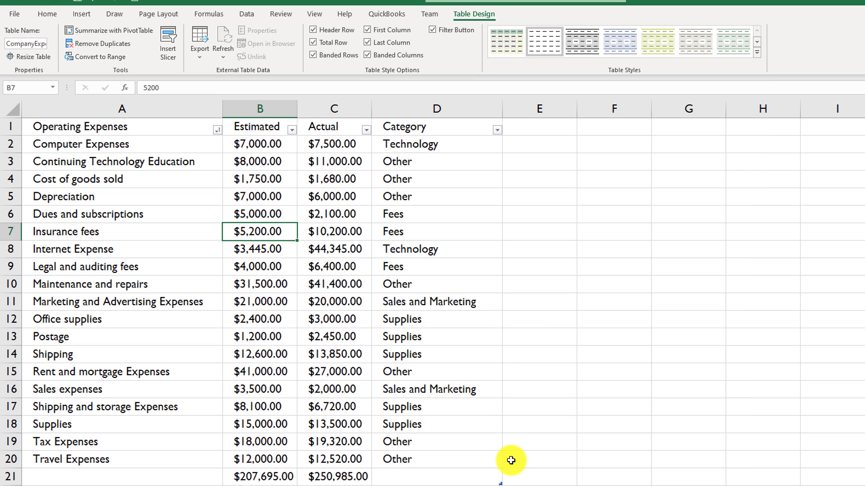
{"action": "left_click", "coordinate": [758, 54]}
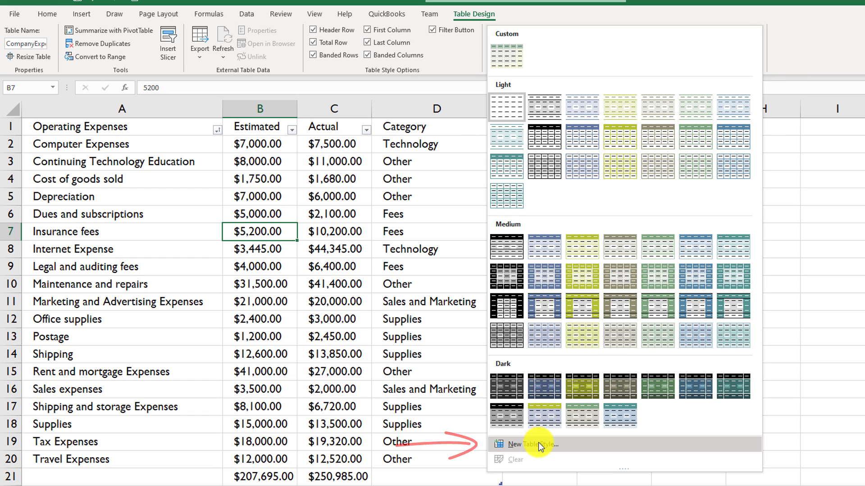
{"action": "left_click", "coordinate": [539, 442]}
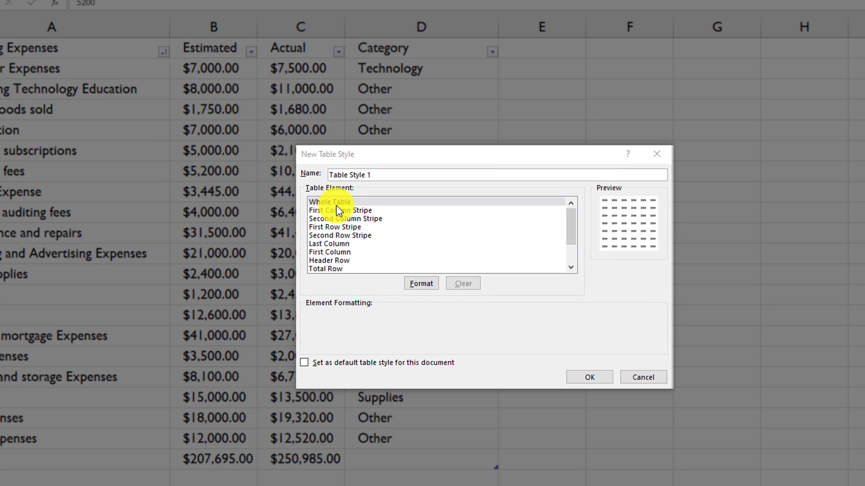
In New Table Style, select the First Row Stripe element and open its Format options
{"action": "left_click", "coordinate": [344, 210]}
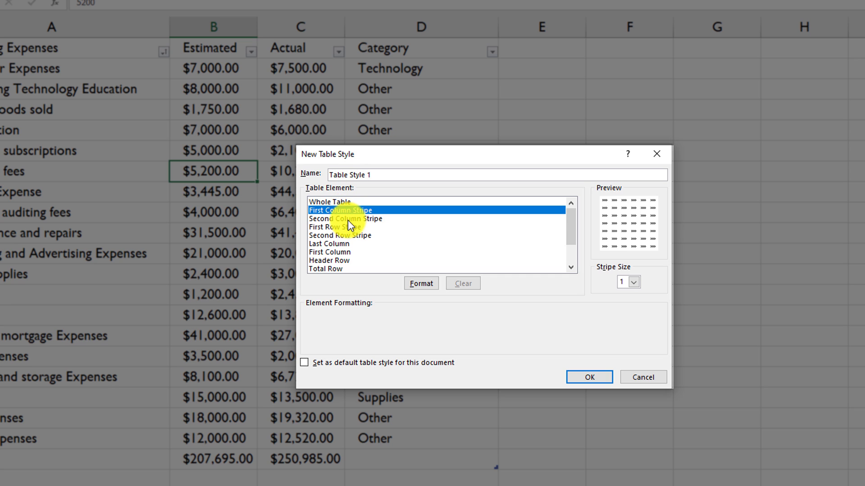
{"action": "left_click", "coordinate": [348, 220]}
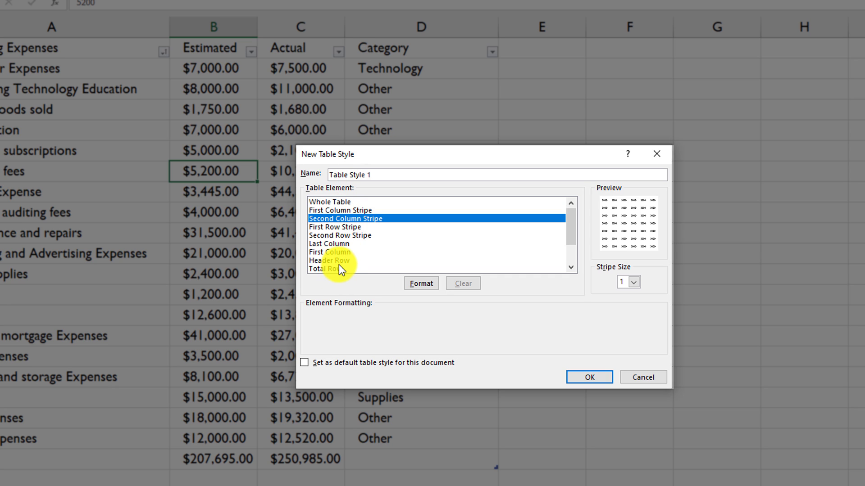
{"action": "left_click", "coordinate": [348, 226]}
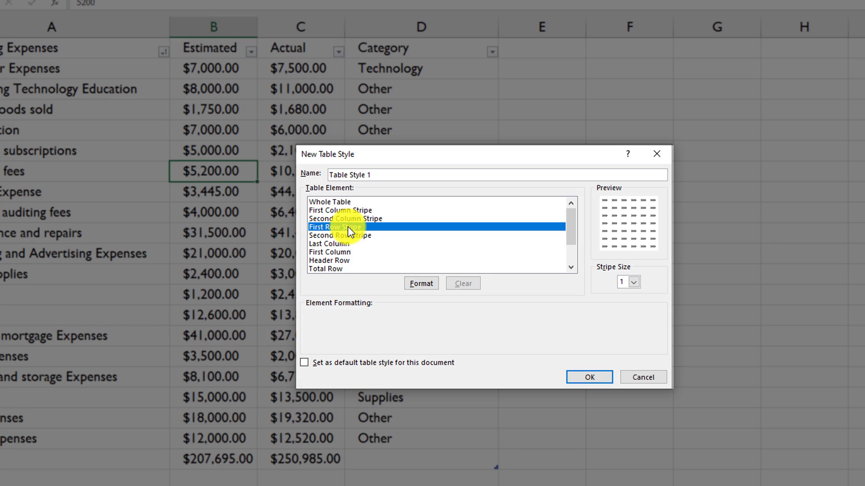
{"action": "left_click", "coordinate": [418, 283]}
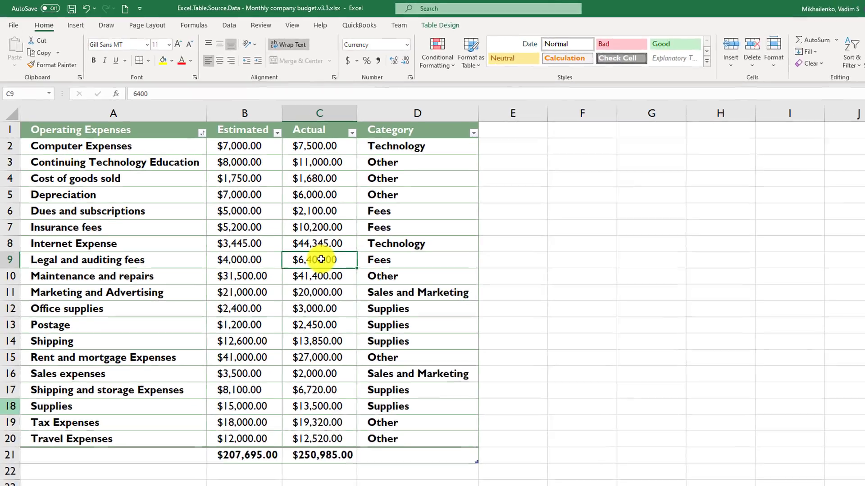
Insert a Category slicer, place it right of the table, and filter to Fees
{"action": "left_click", "coordinate": [290, 235]}
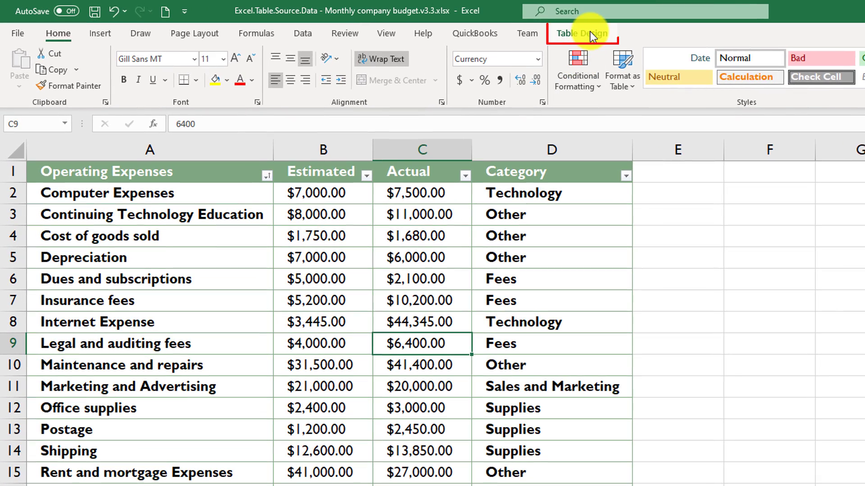
{"action": "left_click", "coordinate": [590, 32]}
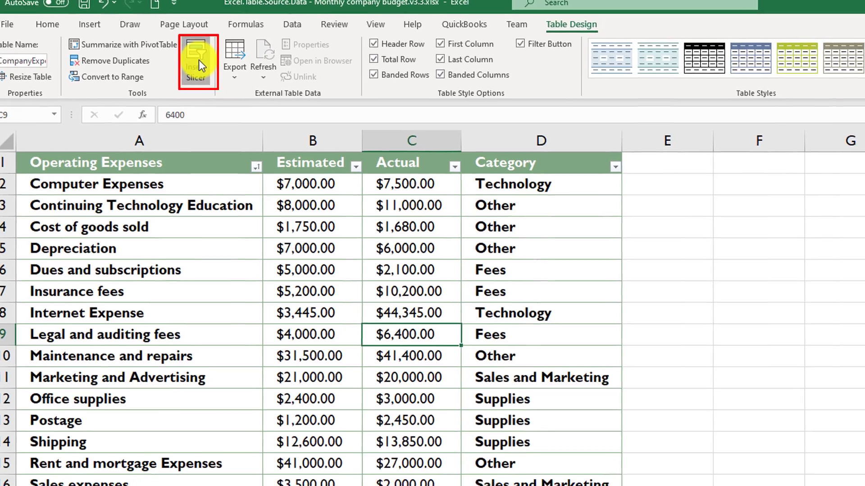
{"action": "left_click", "coordinate": [208, 68]}
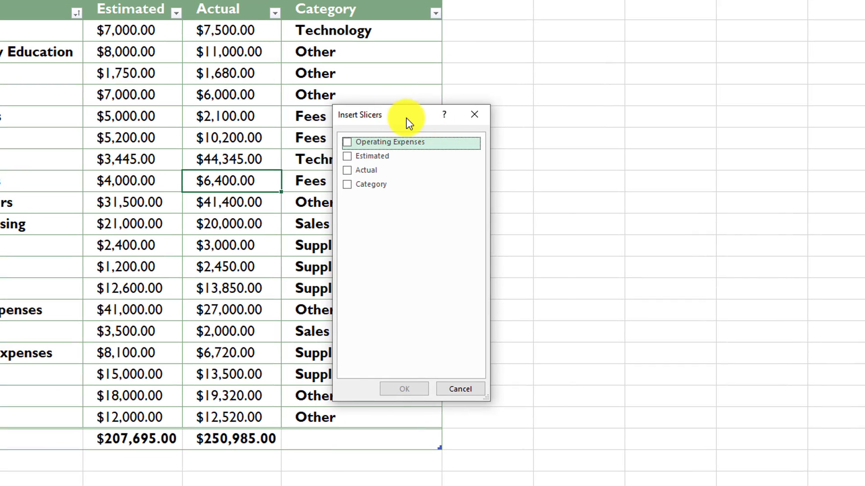
{"action": "left_click_drag", "start_coordinate": [406, 118], "coordinate": [698, 103]}
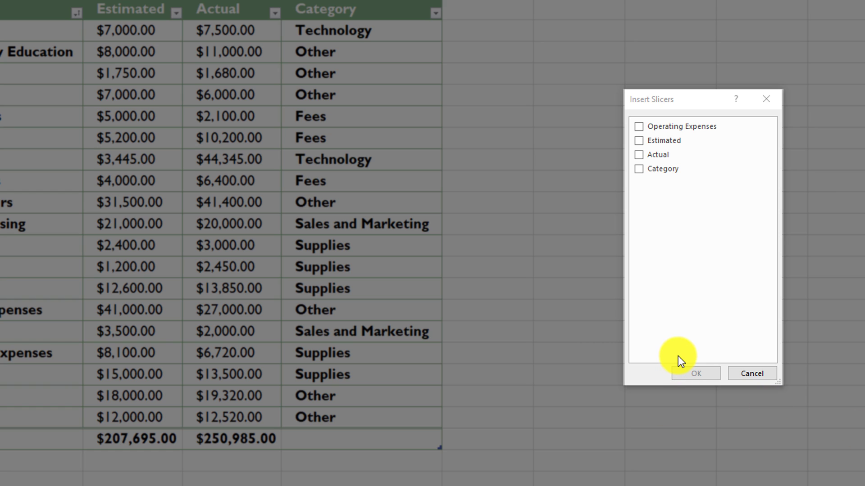
{"action": "left_click", "coordinate": [638, 170]}
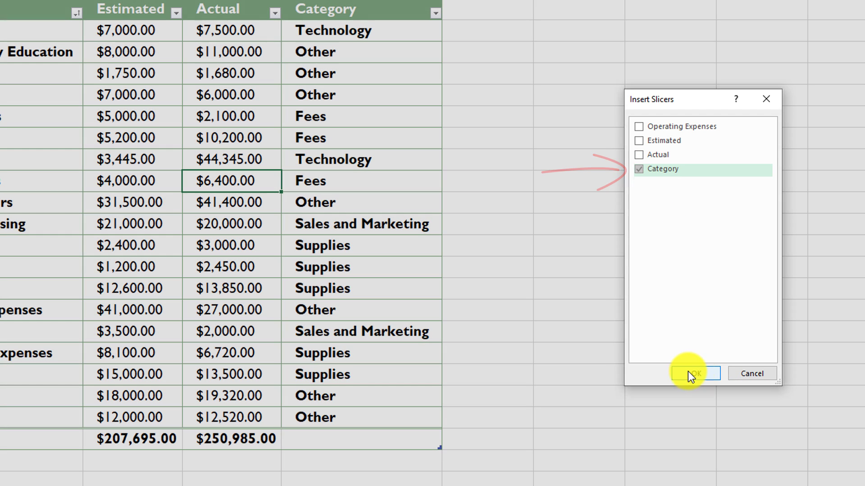
{"action": "left_click", "coordinate": [689, 374]}
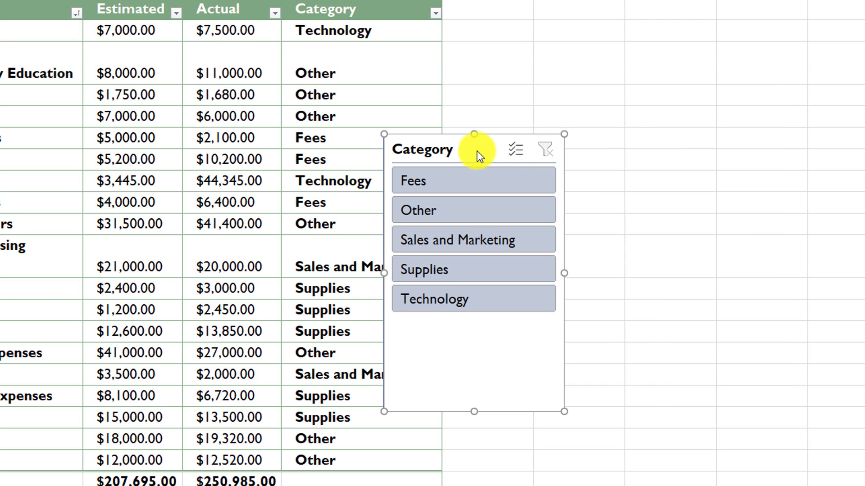
{"action": "left_click_drag", "start_coordinate": [483, 150], "coordinate": [703, 70]}
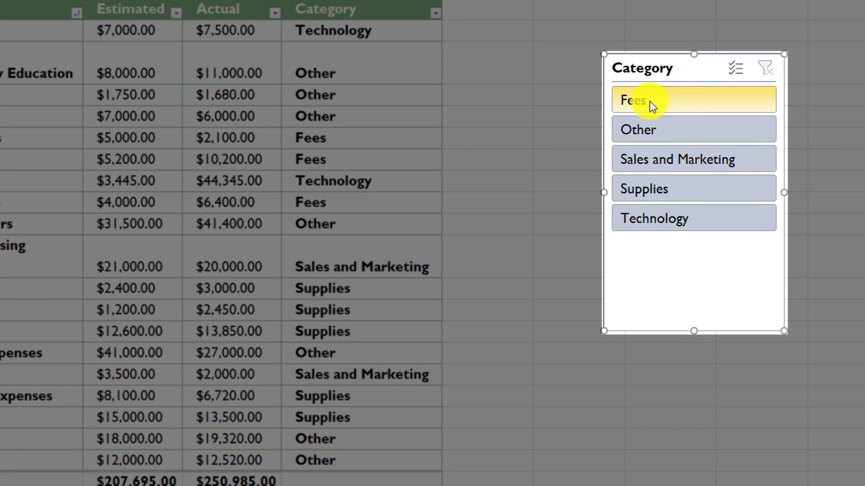
{"action": "left_click", "coordinate": [649, 101]}
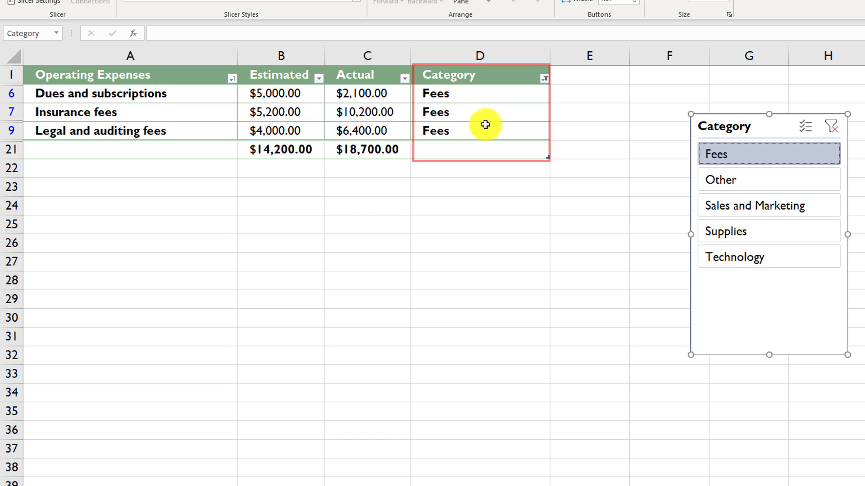
Filter the table to Other, then Technology, then add Supplies and Sales and Marketing
{"action": "left_click", "coordinate": [725, 179]}
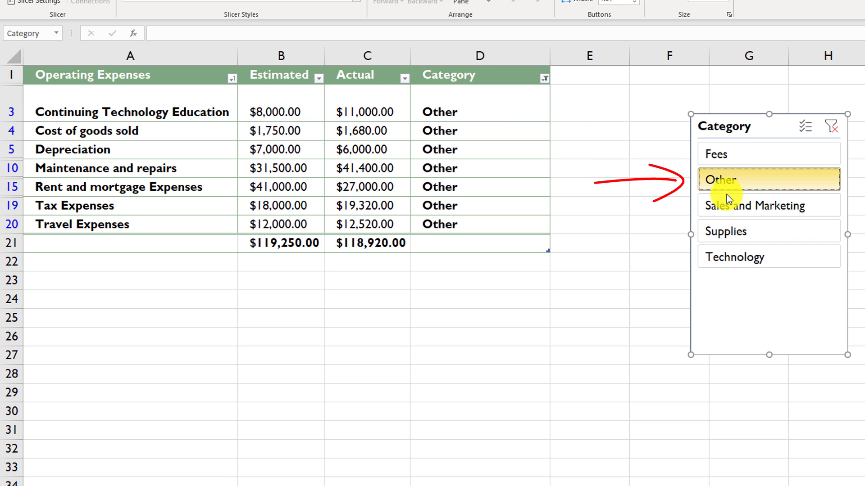
{"action": "left_click", "coordinate": [721, 255]}
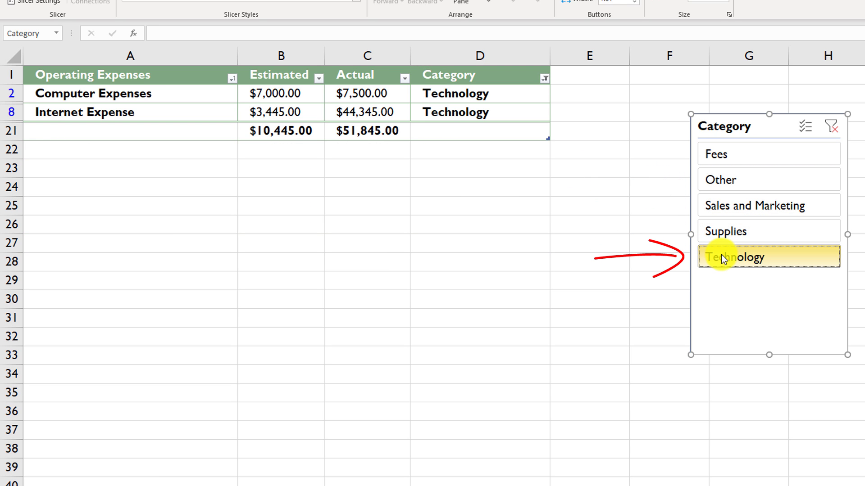
{"action": "left_click", "coordinate": [734, 233], "text": "shift"}
{"action": "left_click", "coordinate": [742, 208], "text": "shift"}
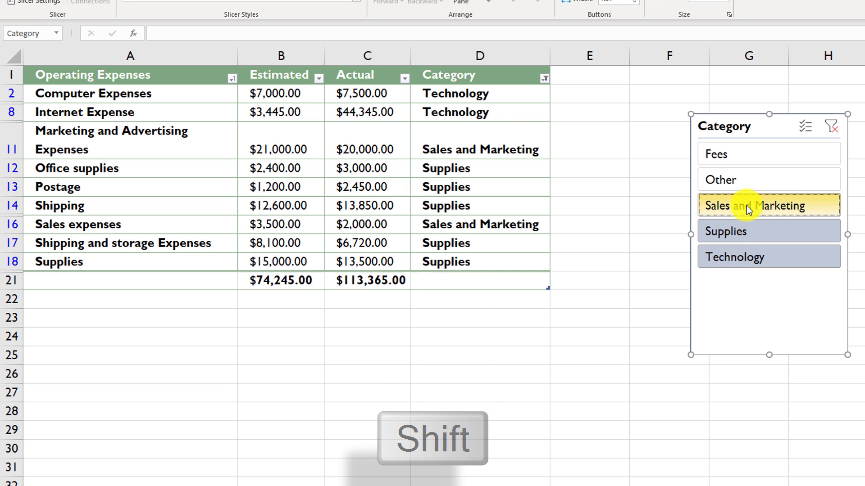
With Multi-Select on, pick Fees and Other, then clear the category filter
{"action": "left_click", "coordinate": [805, 126]}
{"action": "left_click", "coordinate": [794, 156]}
{"action": "left_click", "coordinate": [794, 177]}
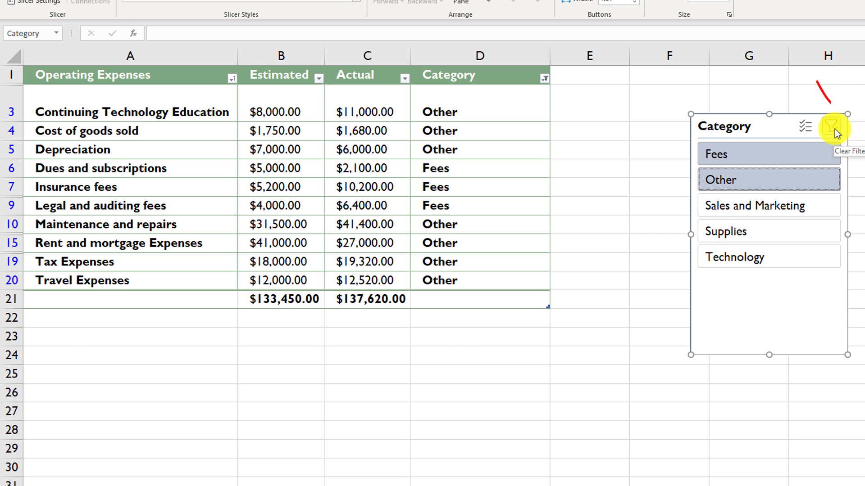
{"action": "left_click", "coordinate": [834, 129]}
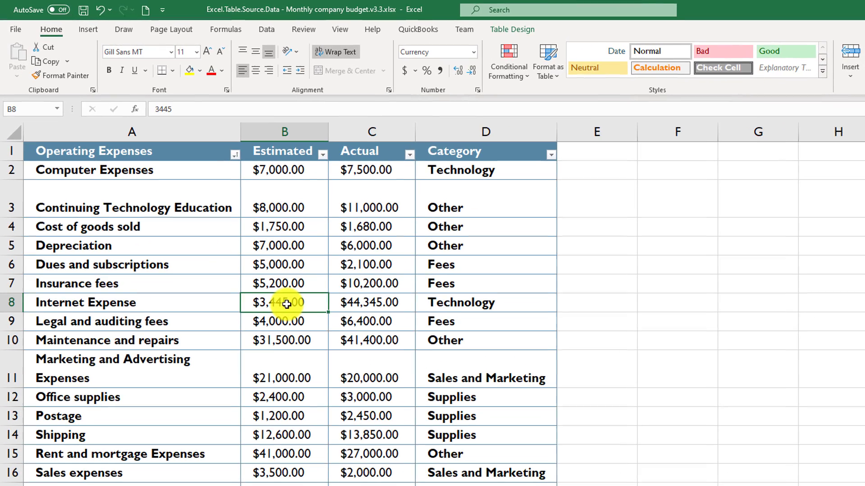
Summarize the expense table in a PivotTable on new worksheet Sheet3 and activate it
{"action": "left_click", "coordinate": [527, 34]}
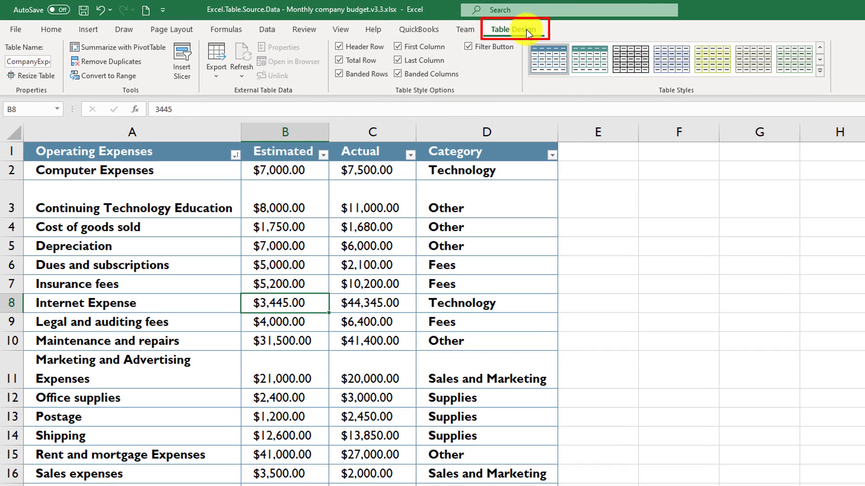
{"action": "left_click", "coordinate": [145, 47]}
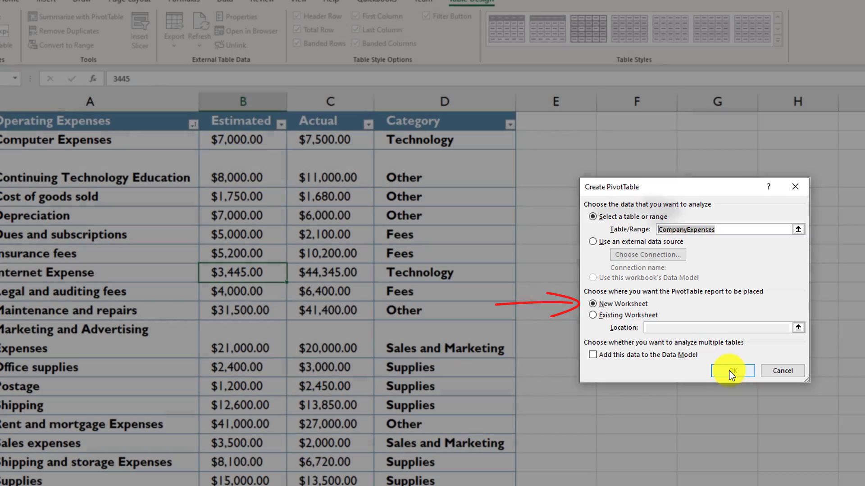
{"action": "left_click", "coordinate": [730, 367]}
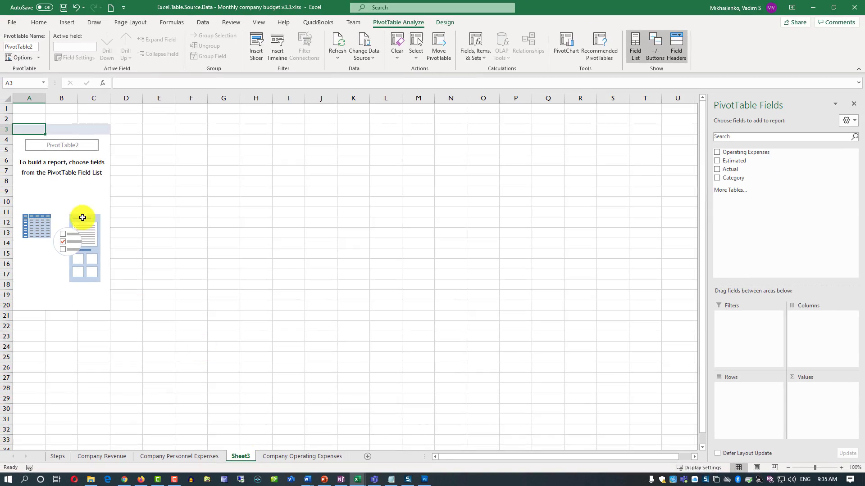
{"action": "left_click", "coordinate": [76, 185]}
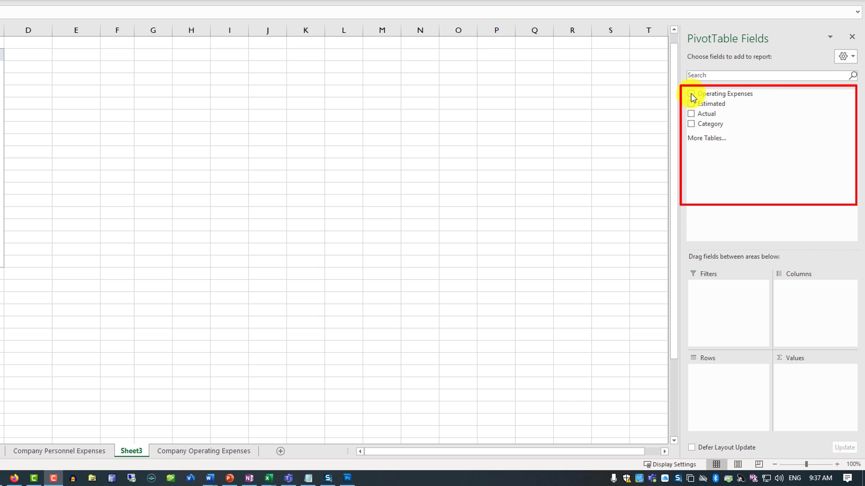
Add Operating Expenses, Estimated, Actual and Category to the PivotTable and widen columns A and B
{"action": "left_click", "coordinate": [691, 95]}
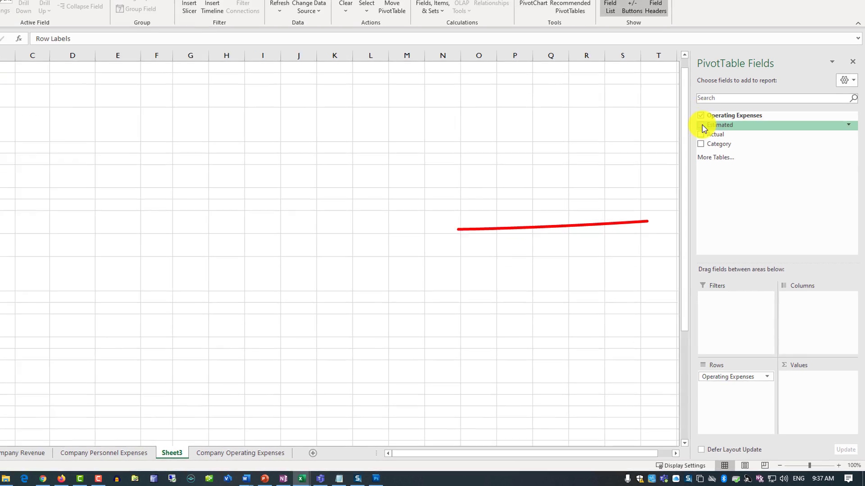
{"action": "left_click", "coordinate": [702, 126]}
{"action": "left_click", "coordinate": [700, 134]}
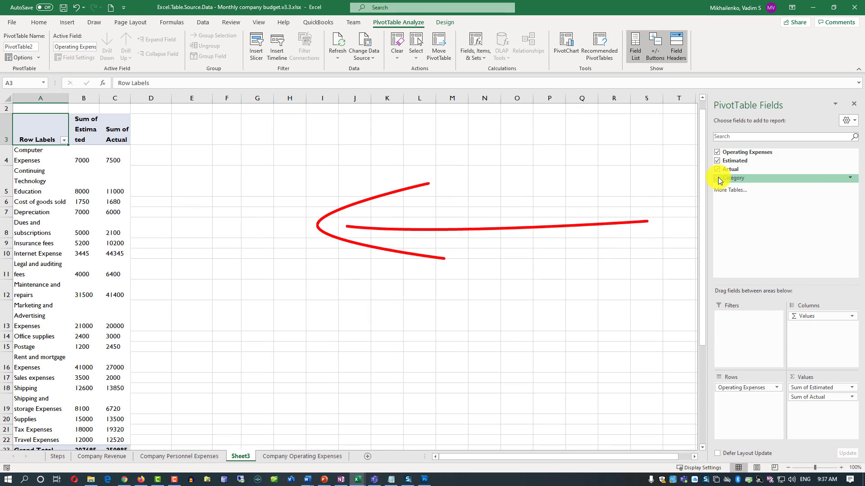
{"action": "left_click", "coordinate": [718, 179]}
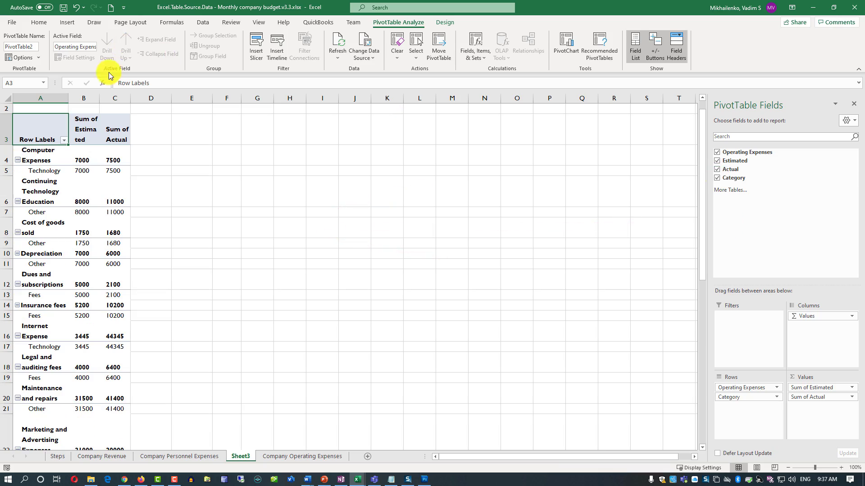
{"action": "left_click_drag", "start_coordinate": [69, 98], "coordinate": [161, 106]}
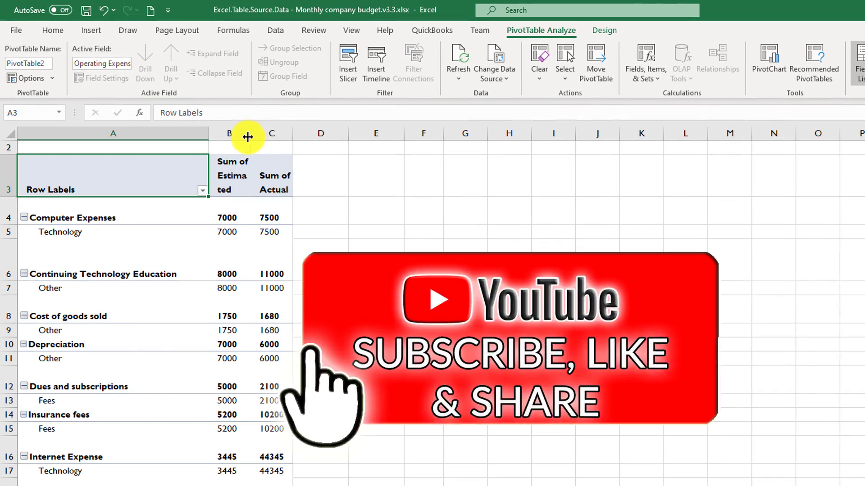
{"action": "left_click_drag", "start_coordinate": [248, 135], "coordinate": [341, 134]}
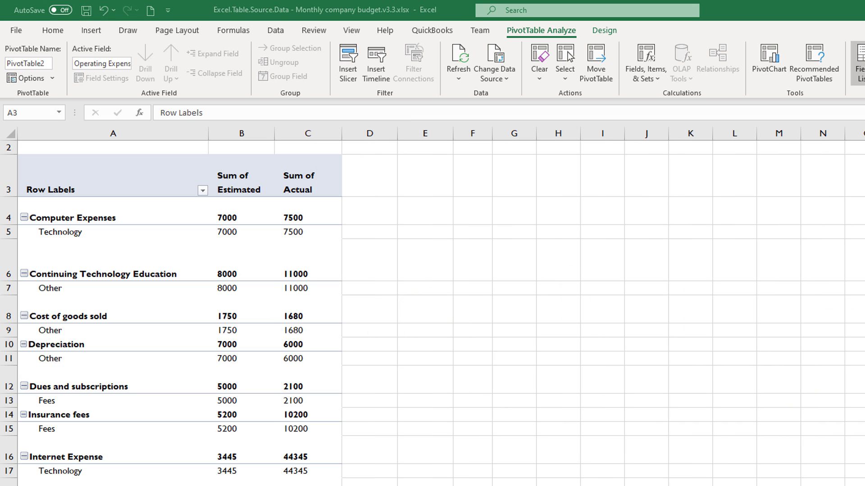
{"action": "scroll", "coordinate": [454, 300], "scroll_direction": "down", "scroll_amount": 7}
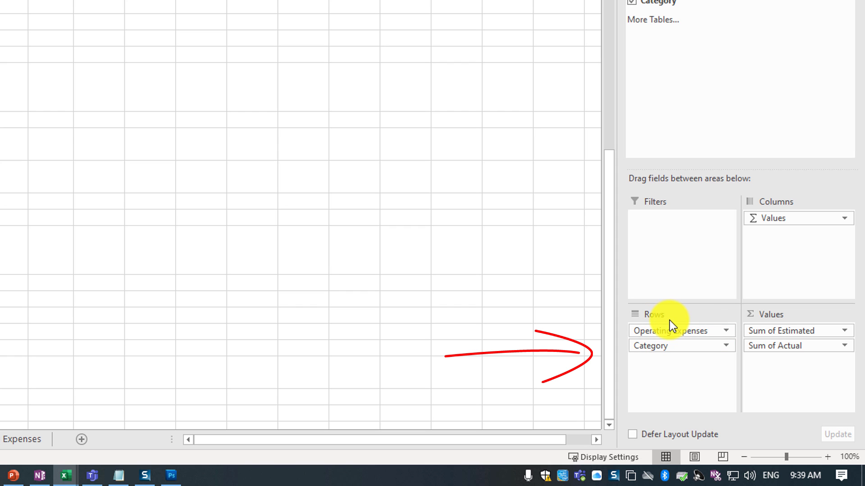
Move Category above Operating Expenses in the PivotTable rows
{"action": "left_click", "coordinate": [664, 348]}
{"action": "left_click_drag", "start_coordinate": [675, 346], "coordinate": [671, 329]}
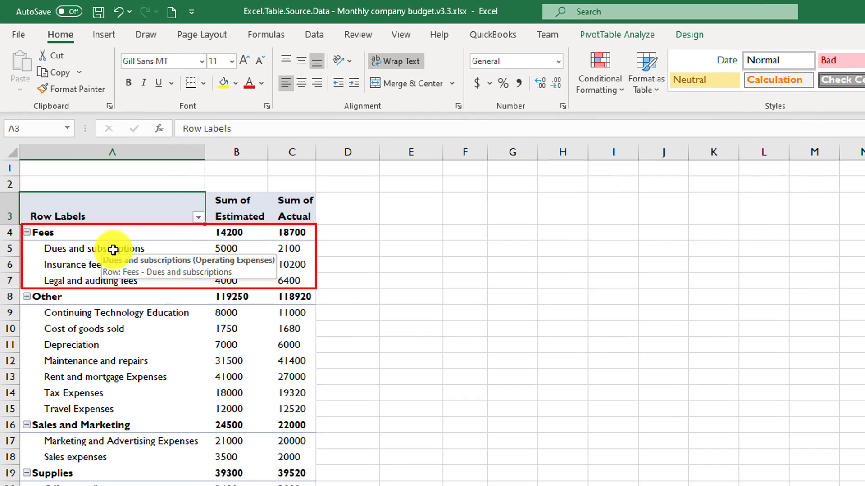
{"action": "left_click_drag", "start_coordinate": [116, 250], "coordinate": [115, 281]}
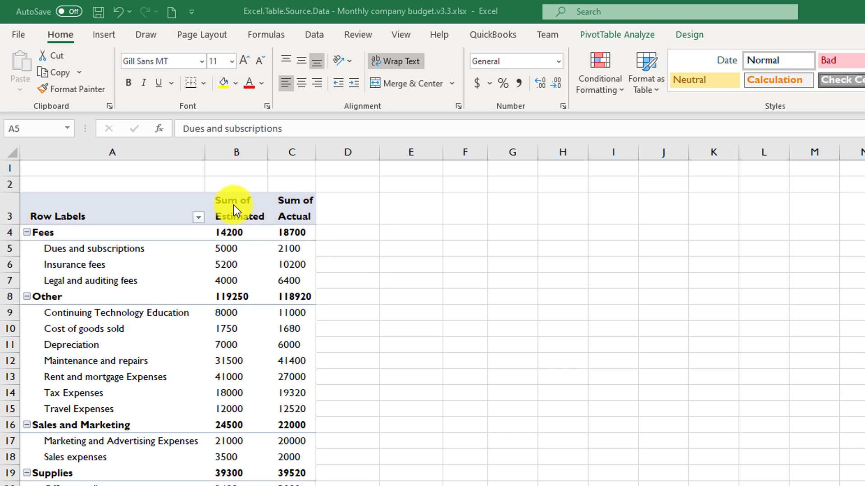
Apply Accounting Number Format to the Sum of Estimated and Sum of Actual columns
{"action": "left_click_drag", "start_coordinate": [235, 208], "coordinate": [274, 215]}
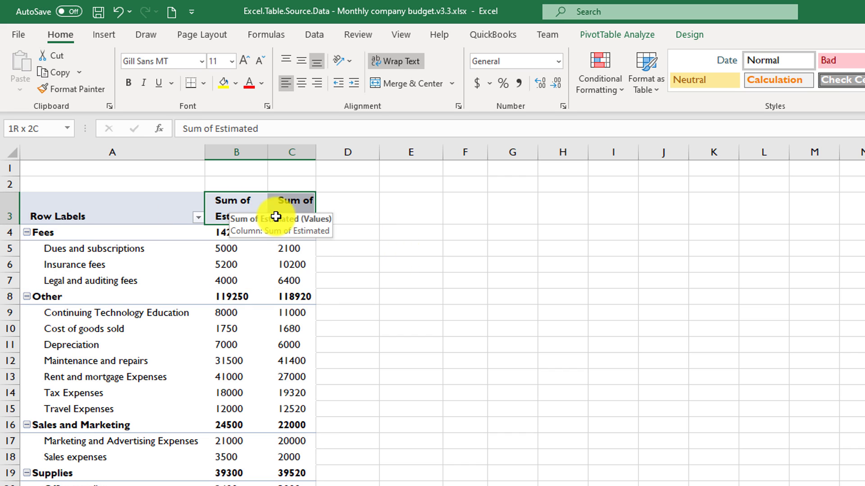
{"action": "key", "text": "ctrl+shift+Down"}
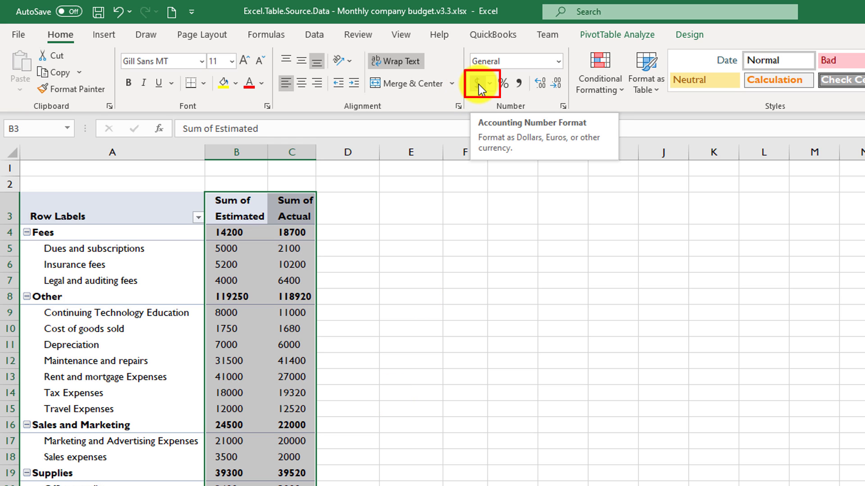
{"action": "left_click", "coordinate": [478, 85]}
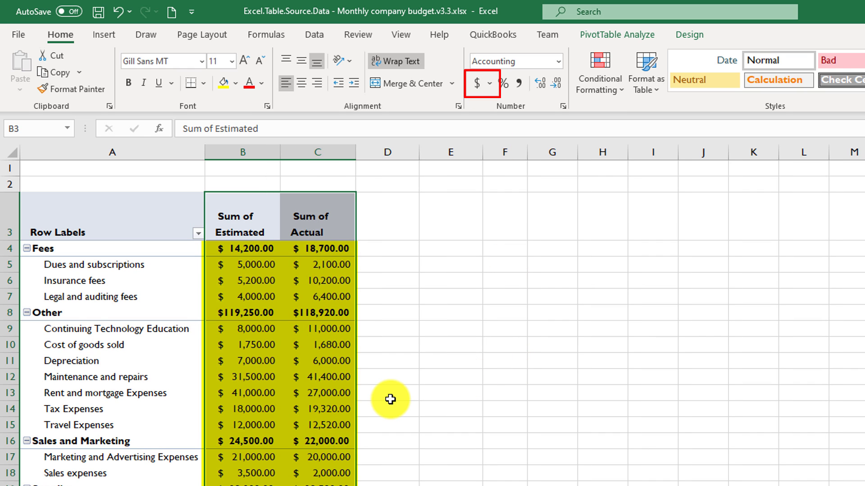